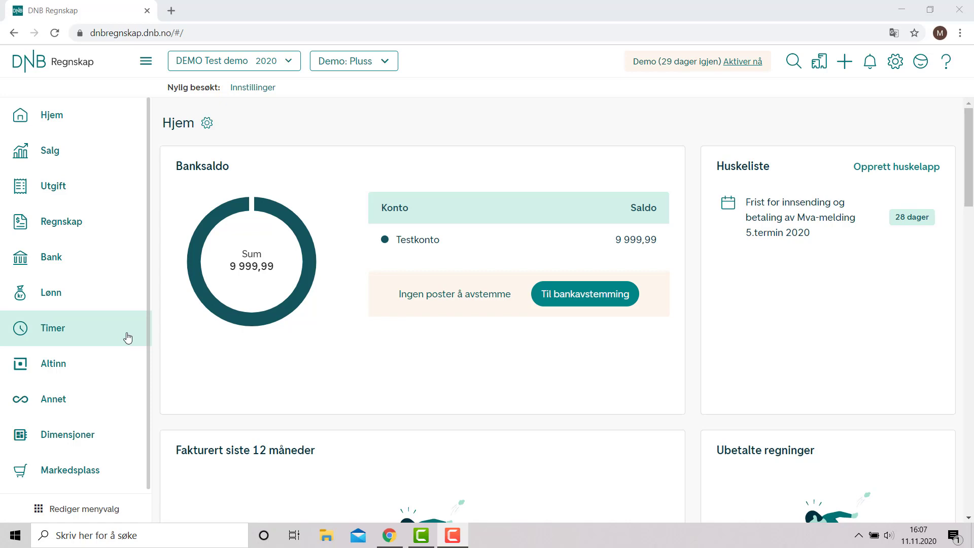
Step: Open the hour registration page and accept the user setup with standard working time and today as start date
left_click(92, 329)
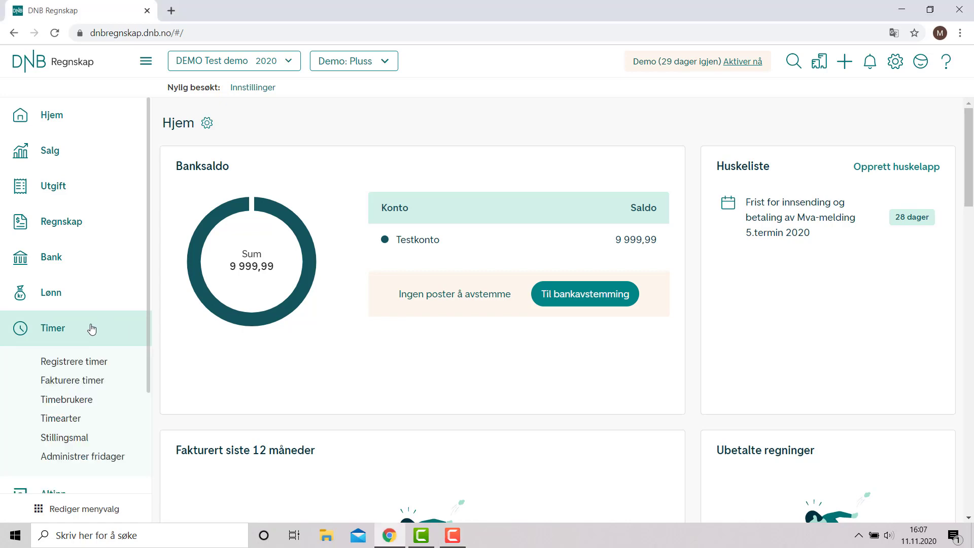
left_click(97, 363)
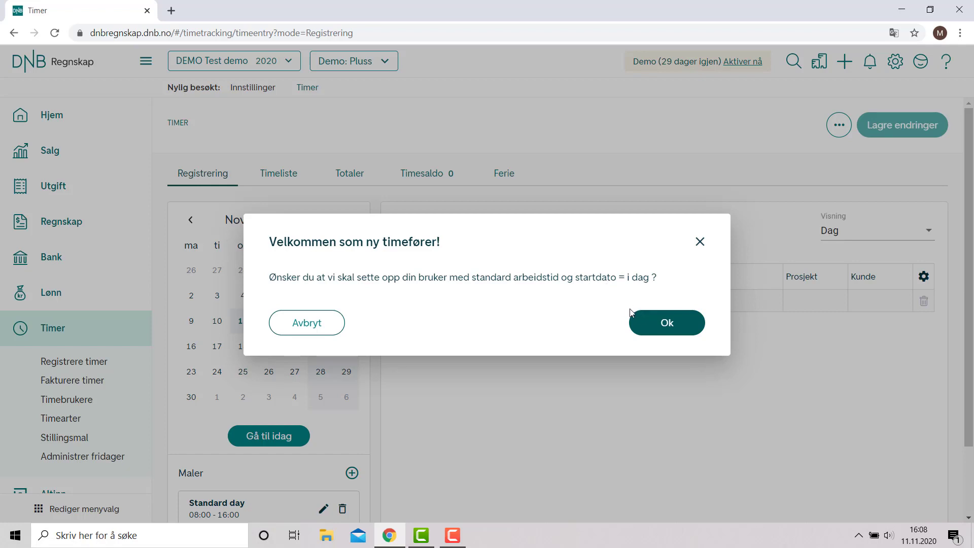
left_click(654, 325)
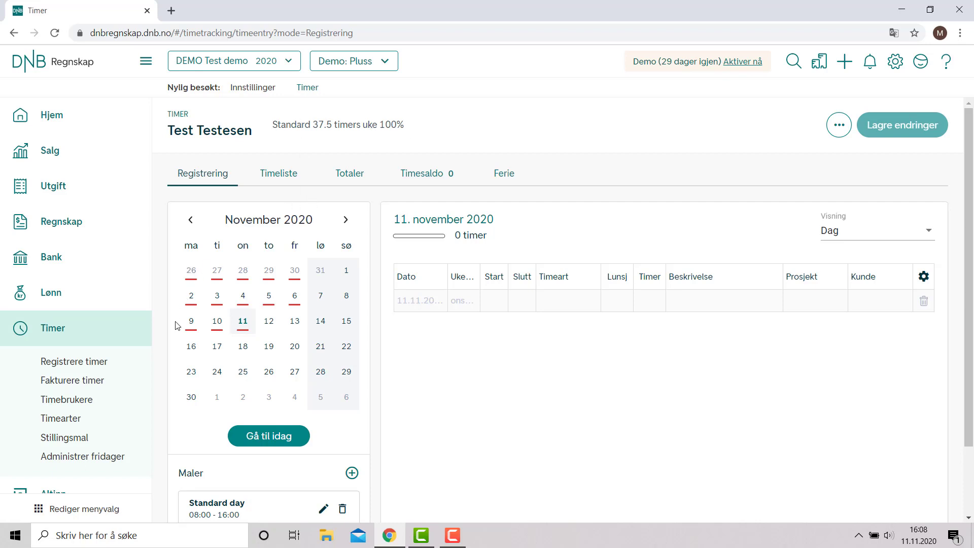
Step: Open the existing time user's record and choose Standard 37.5 timers uke as the Stillingsmal in the working-time setup
left_click(86, 401)
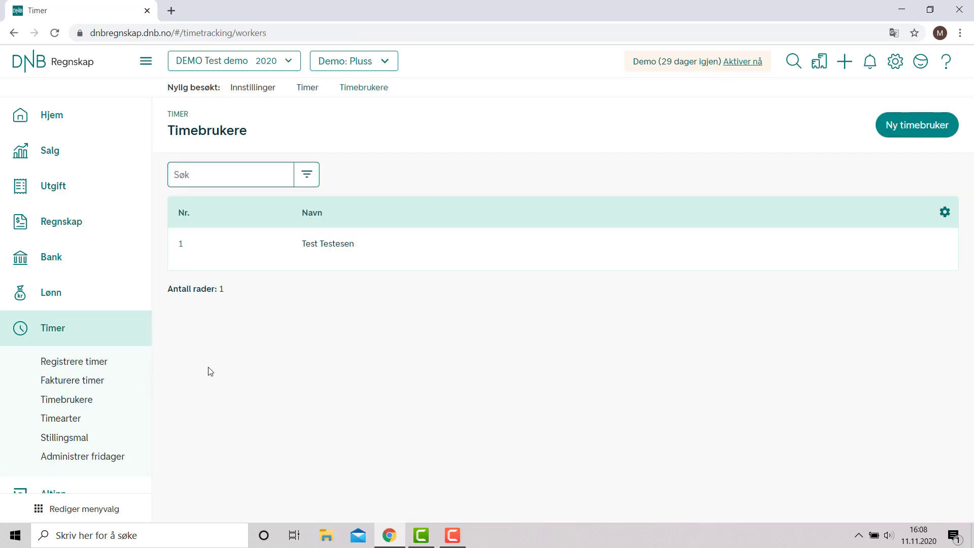
left_click(238, 247)
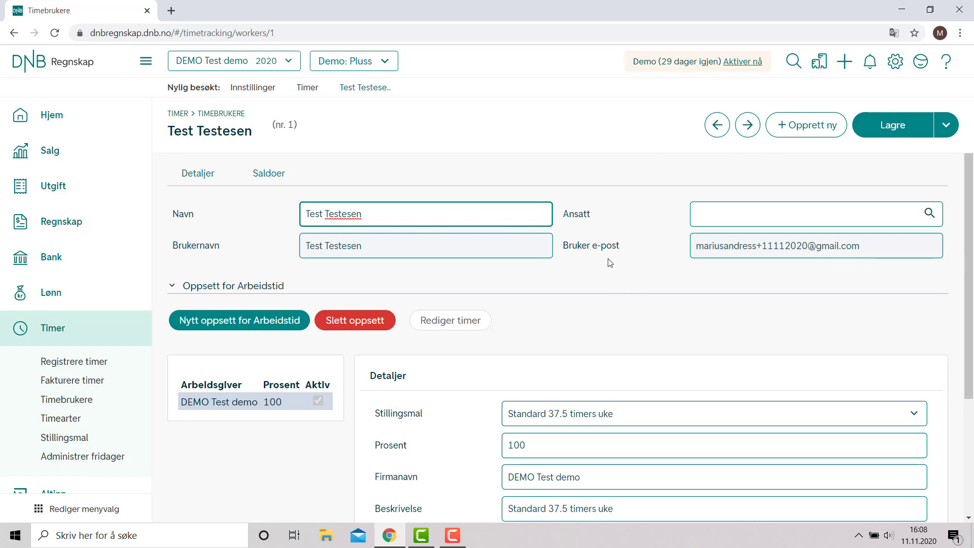
scroll(607, 263, "down", 3)
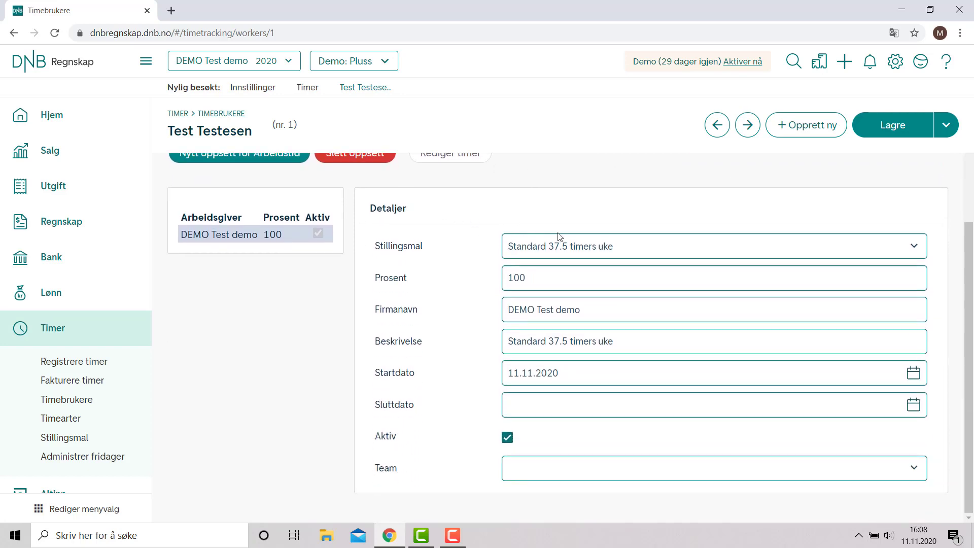
left_click(645, 249)
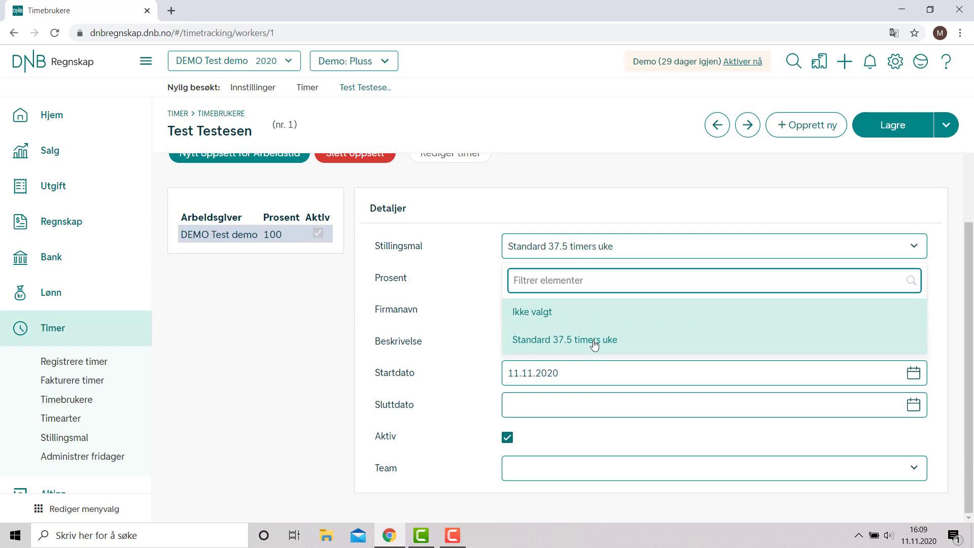
left_click(594, 339)
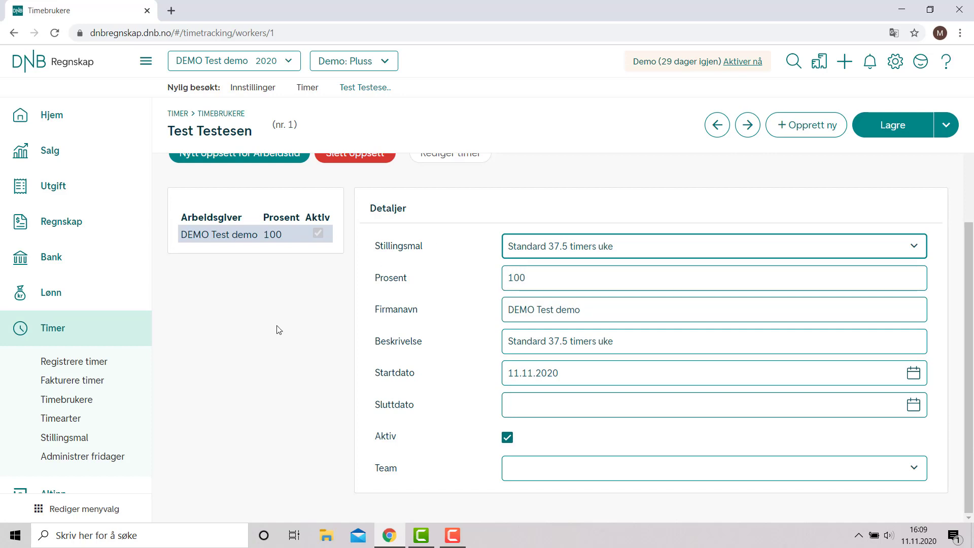
Step: View the Stillingsmaler list and open a blank form for a new position template
left_click(74, 438)
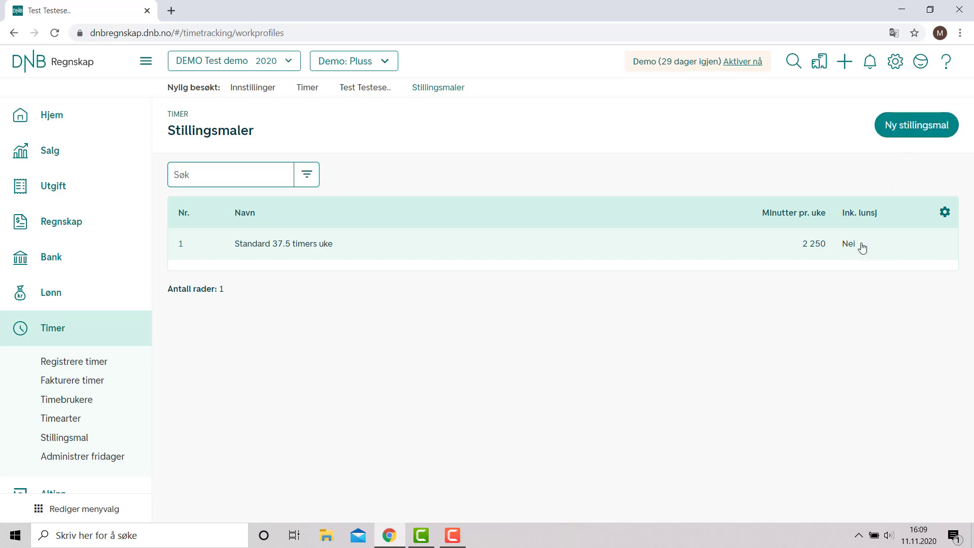
left_click(919, 126)
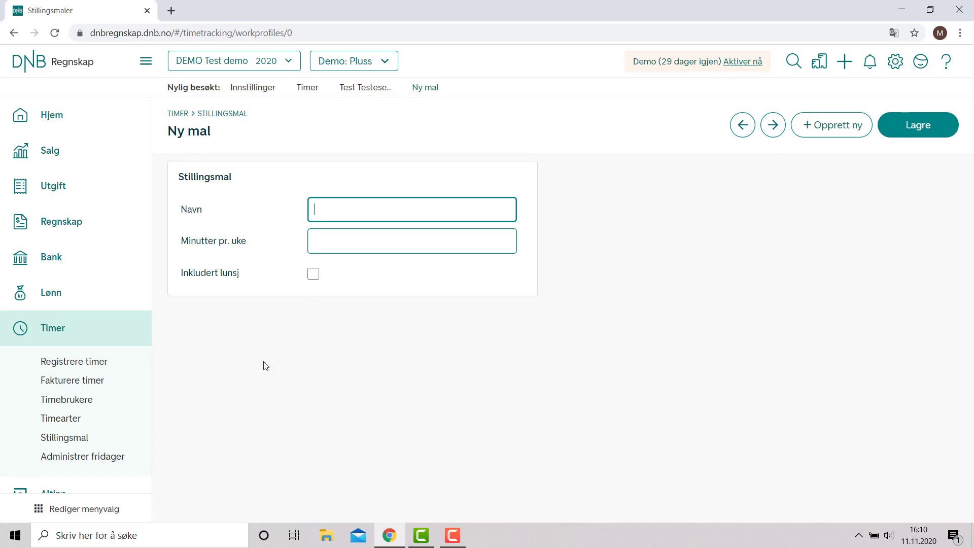
Step: Reopen the time user's record to examine the working-time setup details, and check the Timesaldo on the hour registration page
left_click(74, 405)
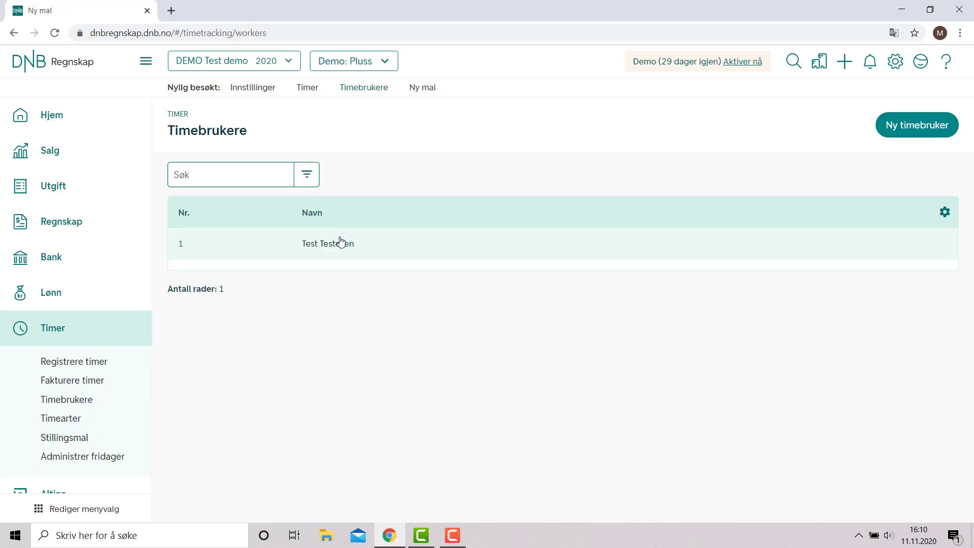
left_click(245, 249)
scroll(463, 298, "down", 3)
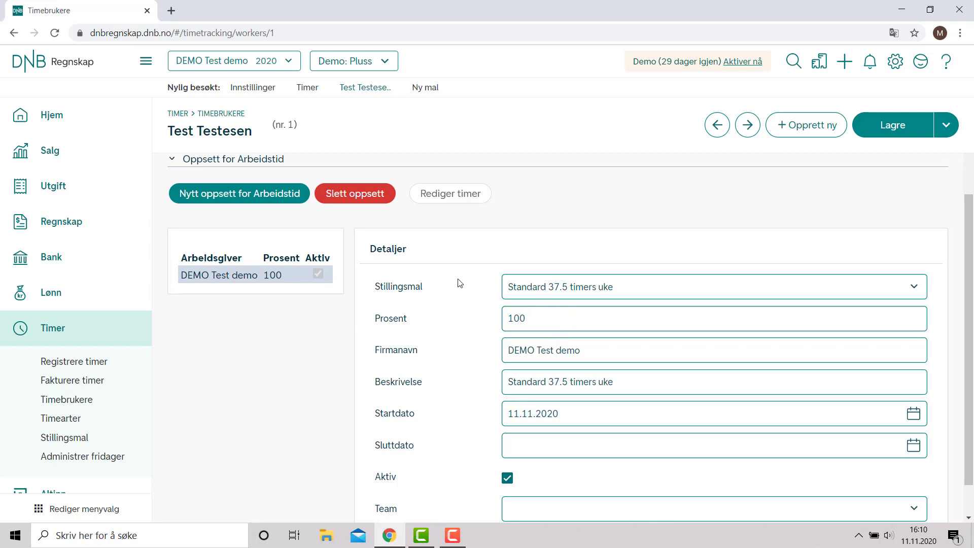
scroll(457, 283, "down", 1)
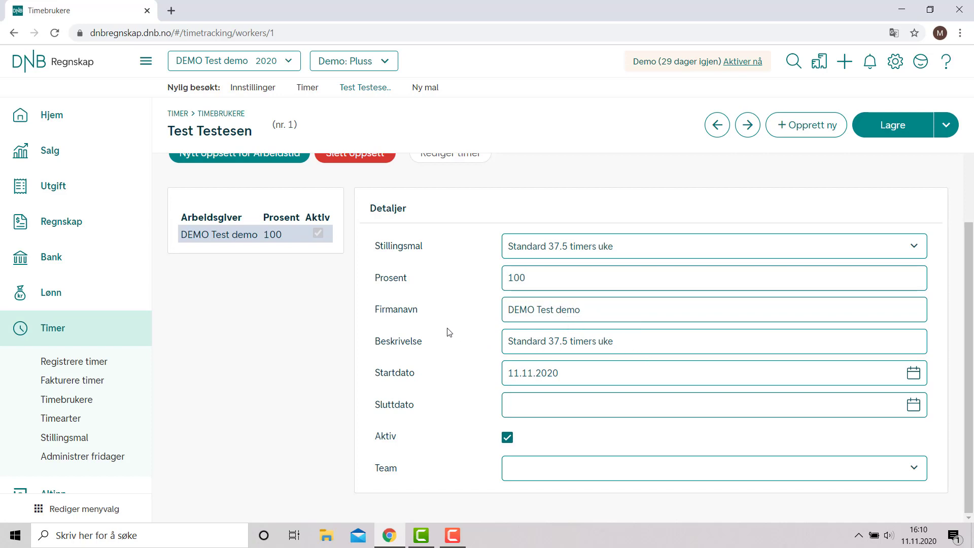
scroll(456, 333, "up", 1)
scroll(461, 329, "down", 1)
scroll(461, 329, "down", 1)
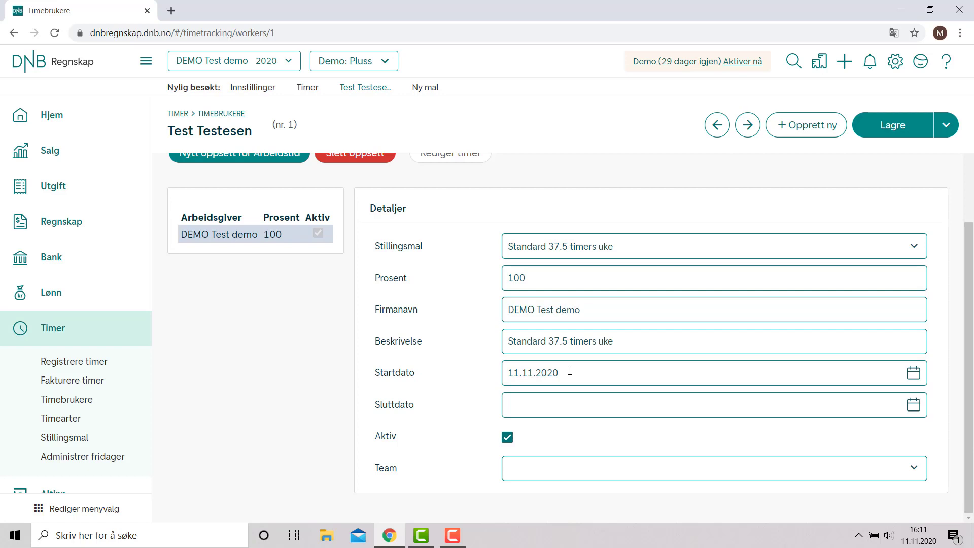
scroll(457, 332, "up", 3)
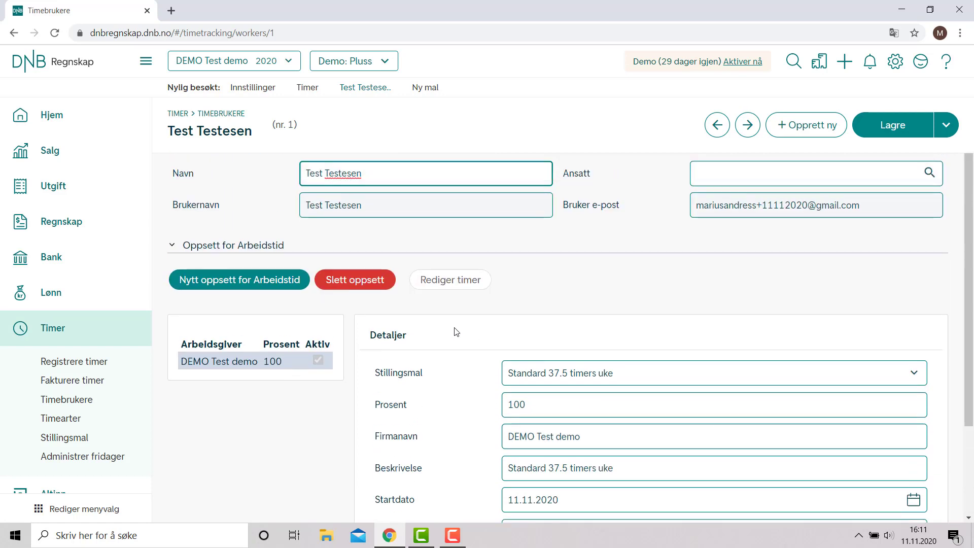
left_click(104, 362)
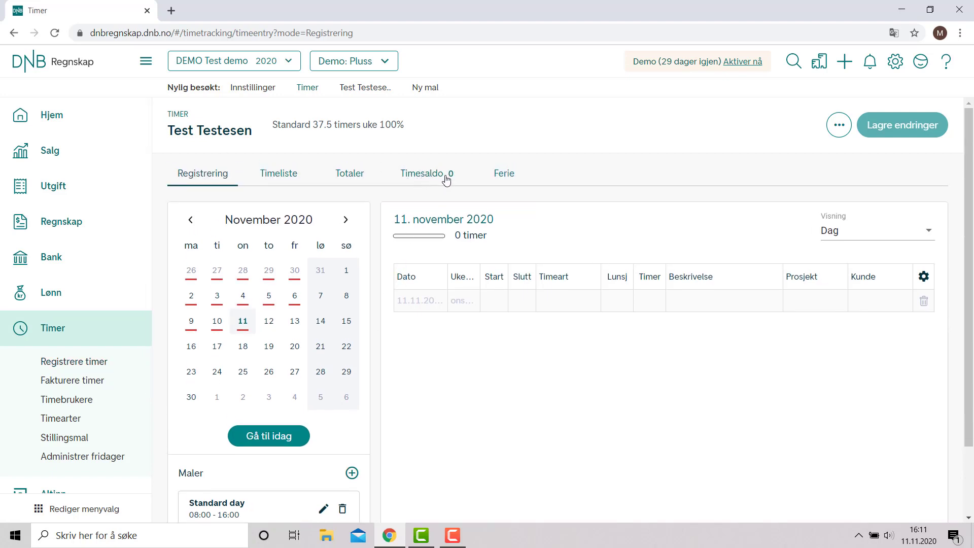
Step: Set the Startdato of the time user's working-time setup to 10.11.2020 and save the record
left_click(79, 406)
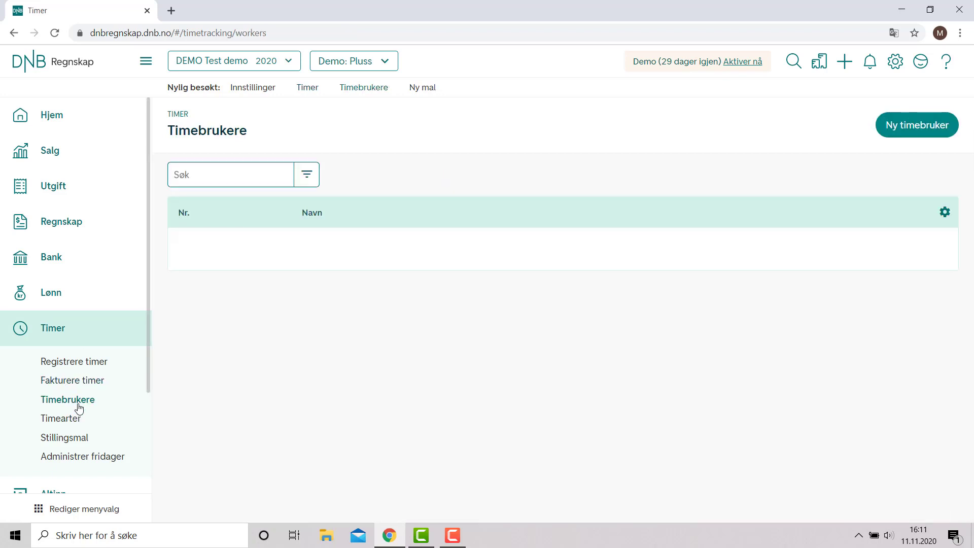
left_click(203, 251)
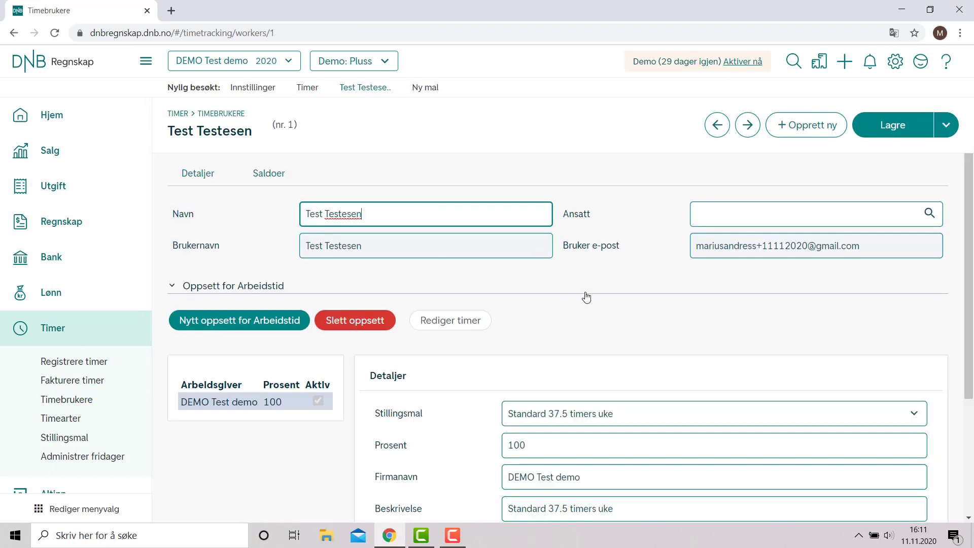
scroll(586, 298, "down", 3)
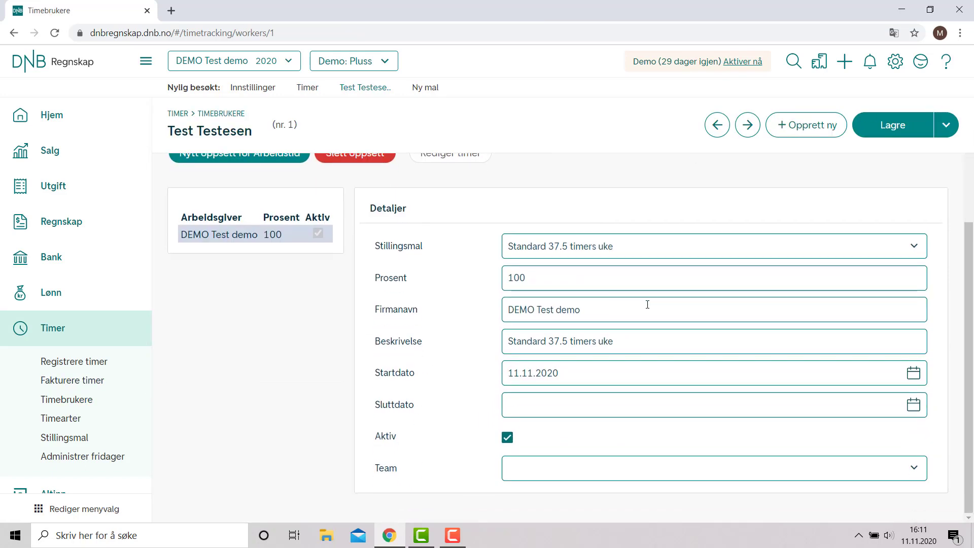
left_click(912, 376)
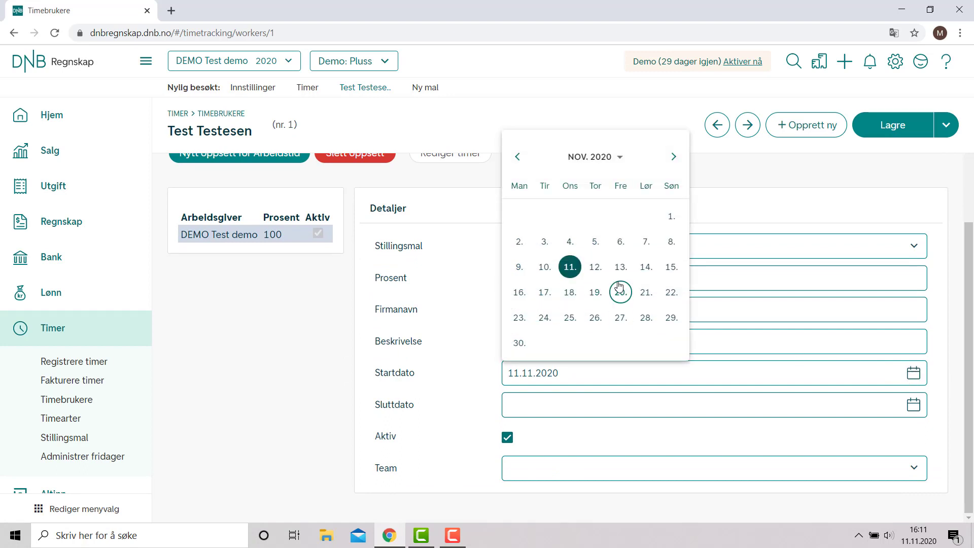
left_click(544, 267)
left_click(888, 124)
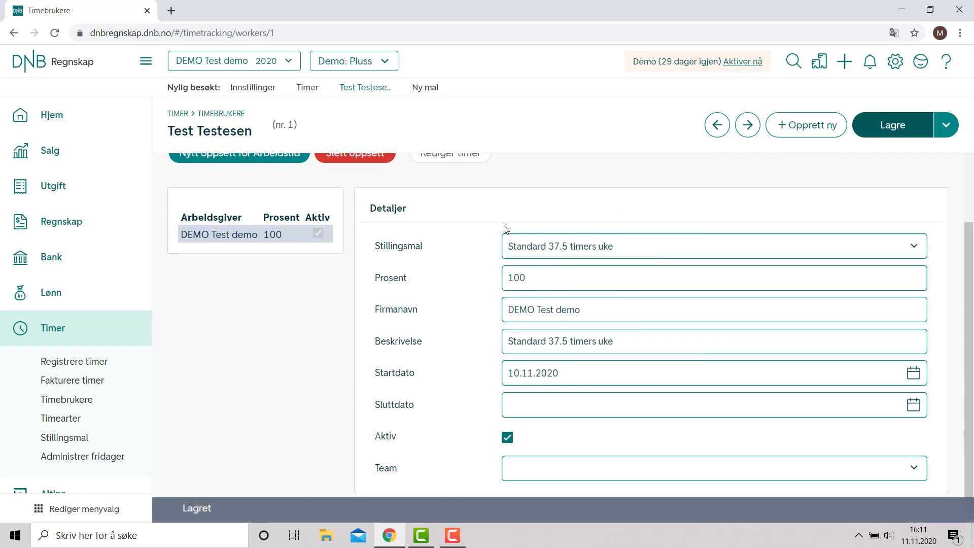
Step: Check the Timesaldo on the hour registration page and display the entries for 10 November 2020
left_click(100, 364)
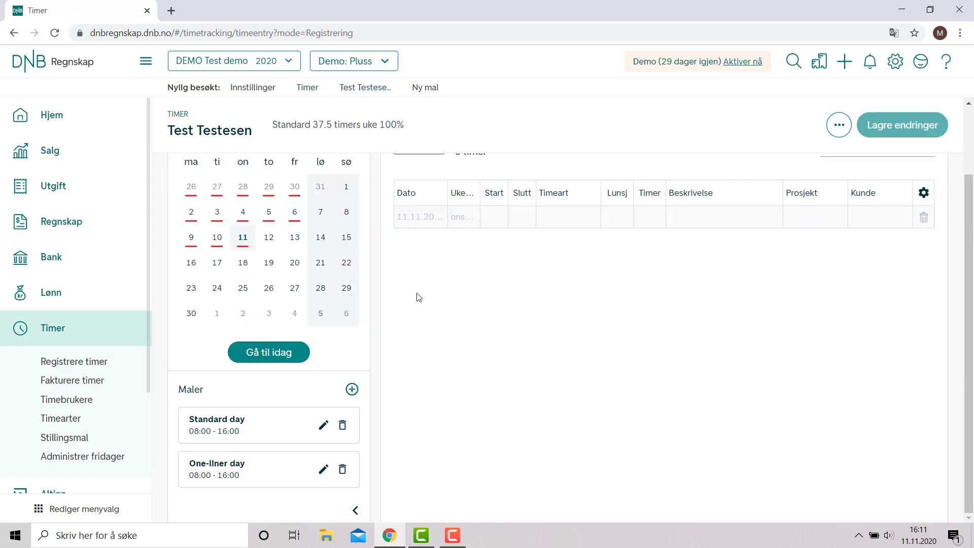
scroll(418, 284, "up", 2)
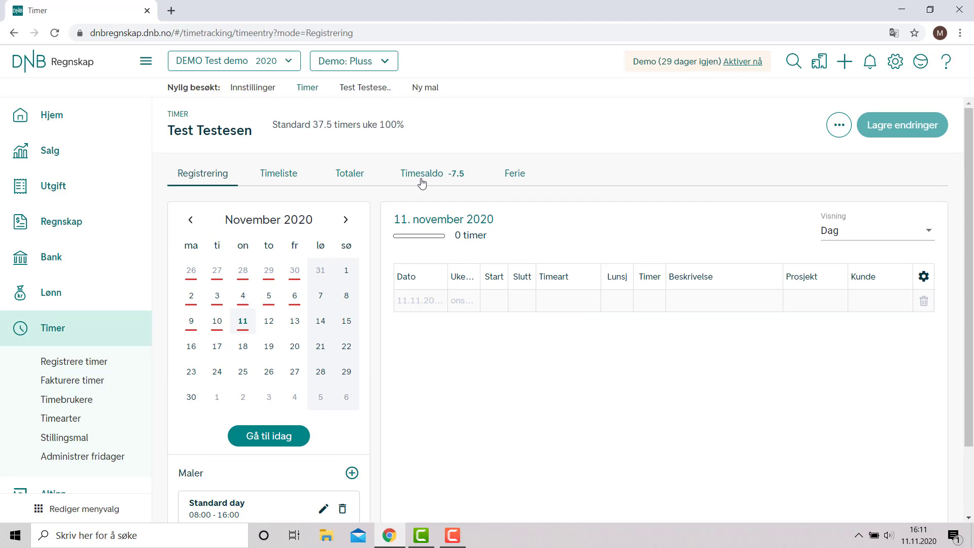
left_click(218, 322)
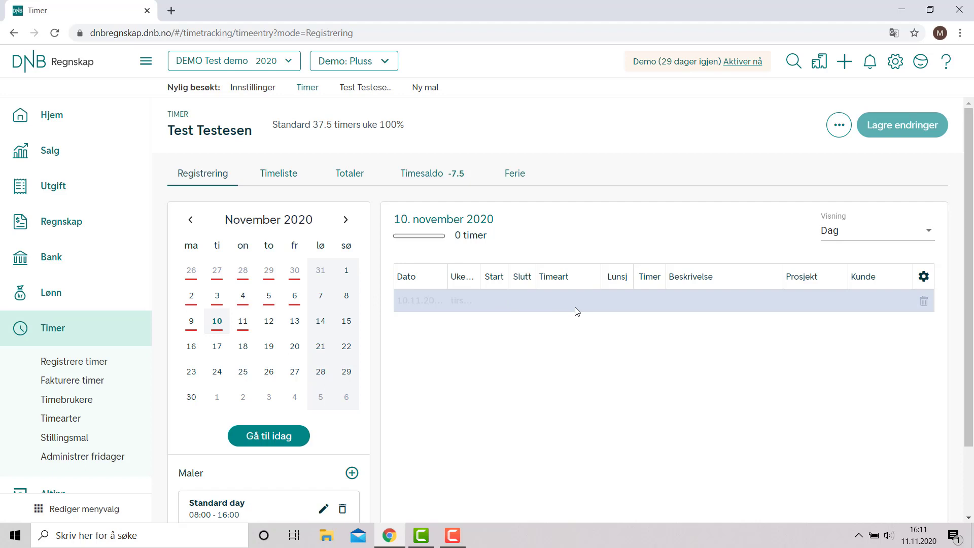
Step: Open the time user's record again and review the start date, end date and other working-time setup fields
left_click(68, 401)
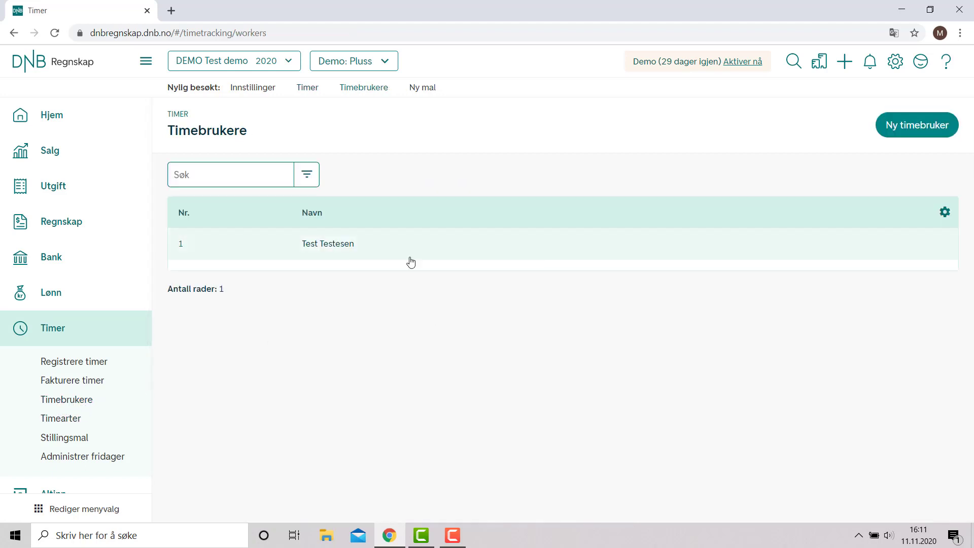
left_click(271, 246)
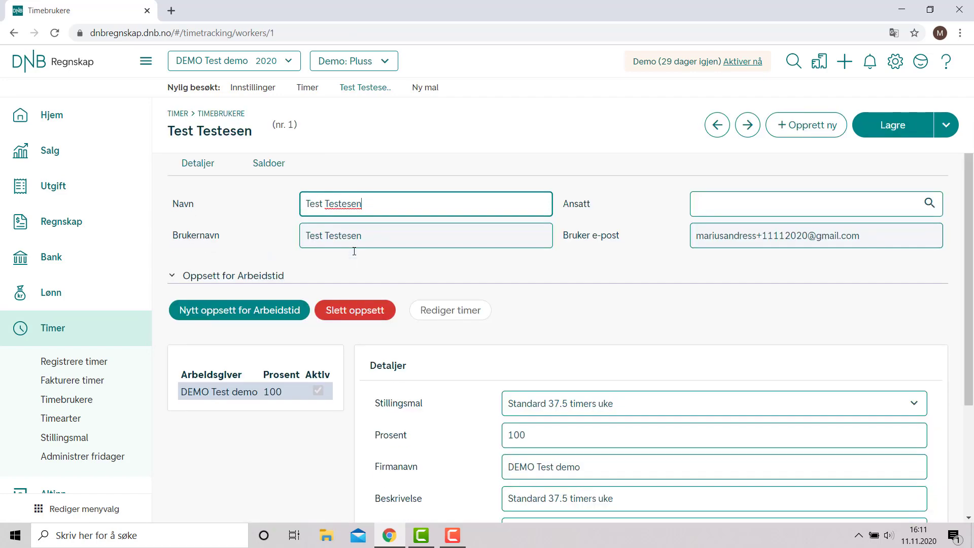
scroll(354, 251, "down", 3)
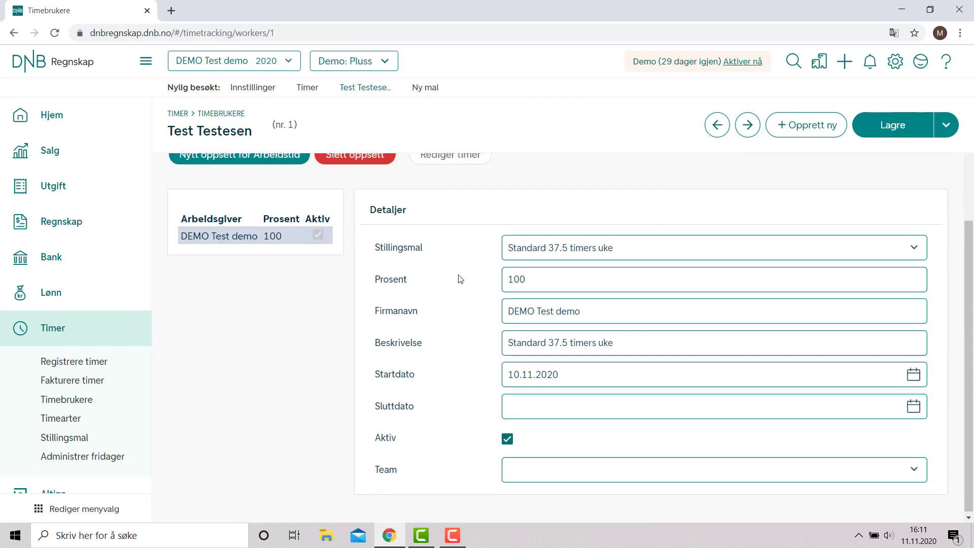
scroll(456, 278, "up", 1)
scroll(457, 278, "down", 1)
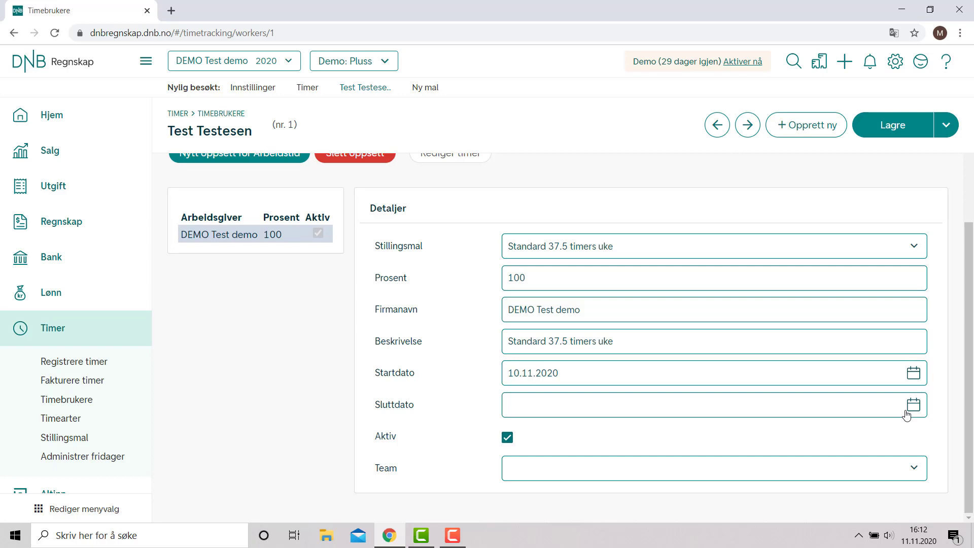
scroll(409, 395, "up", 1)
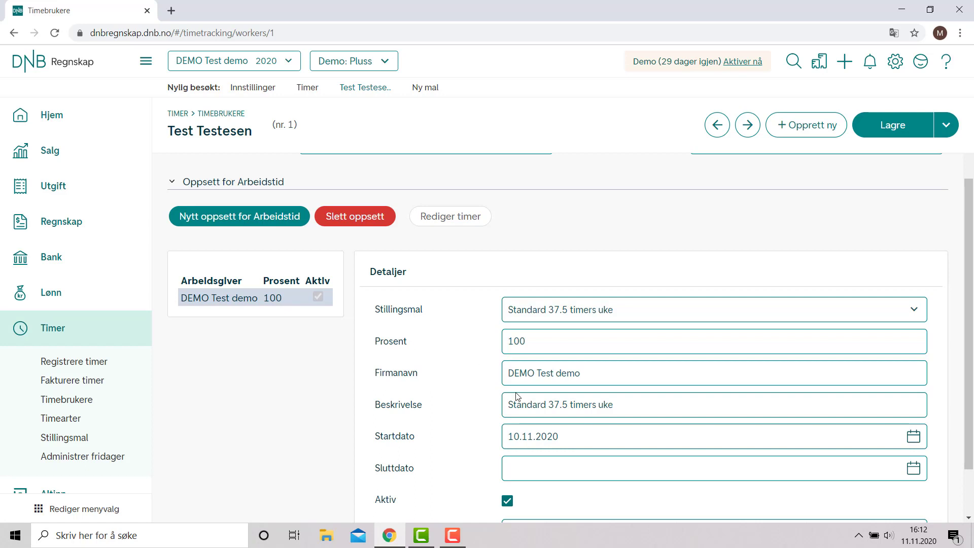
scroll(564, 434, "down", 1)
scroll(567, 407, "up", 1)
Step: Select the DEMO Test demo row in the working-time setup list and look through the whole user record
left_click(234, 222)
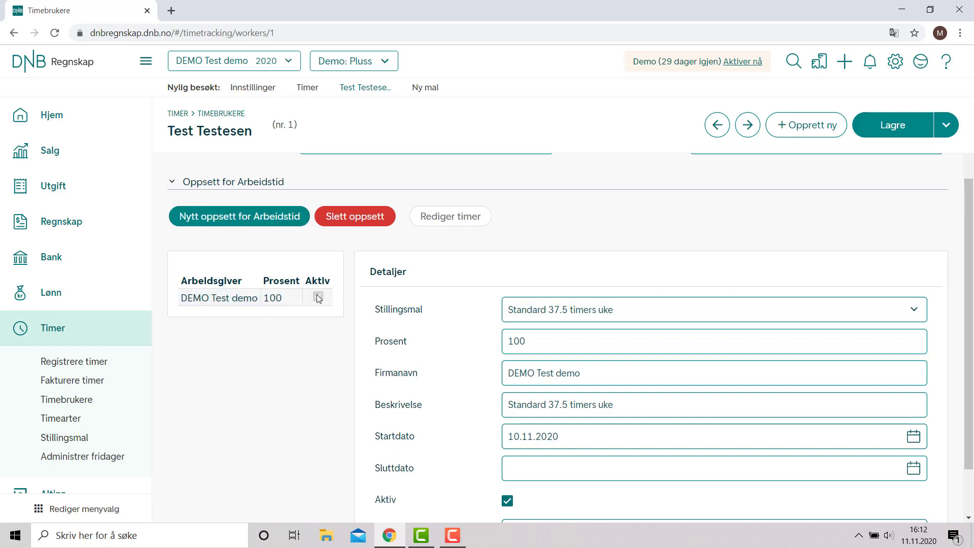
left_click(318, 297)
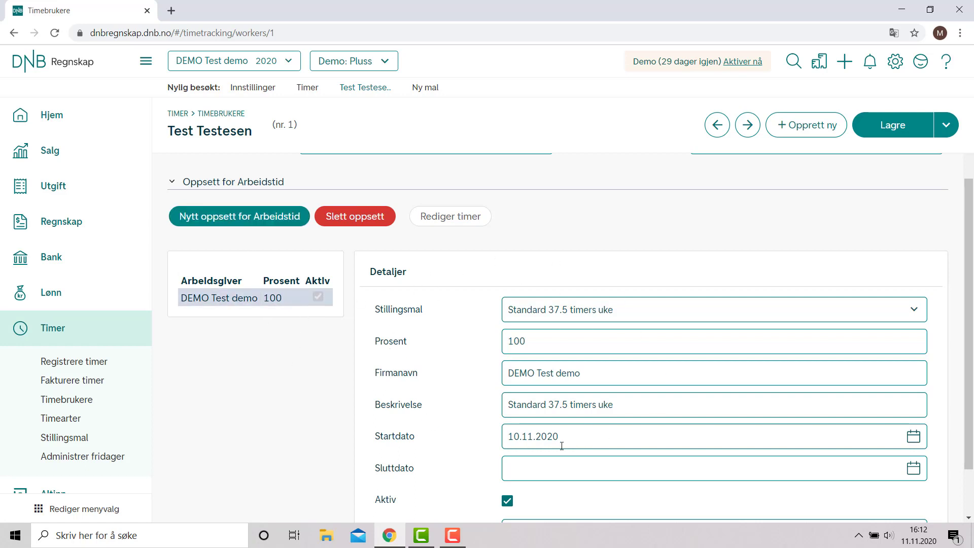
scroll(463, 254, "down", 1)
scroll(346, 197, "up", 2)
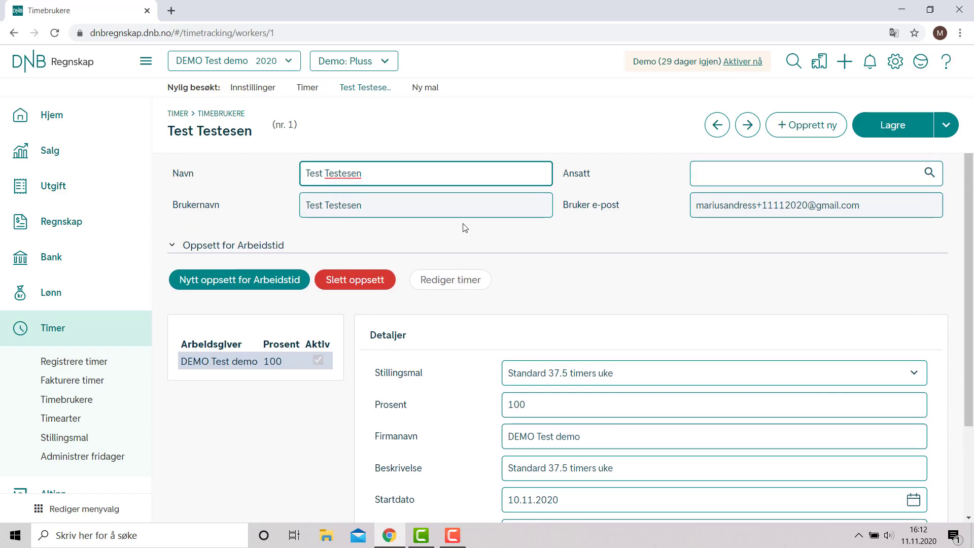
scroll(464, 227, "down", 3)
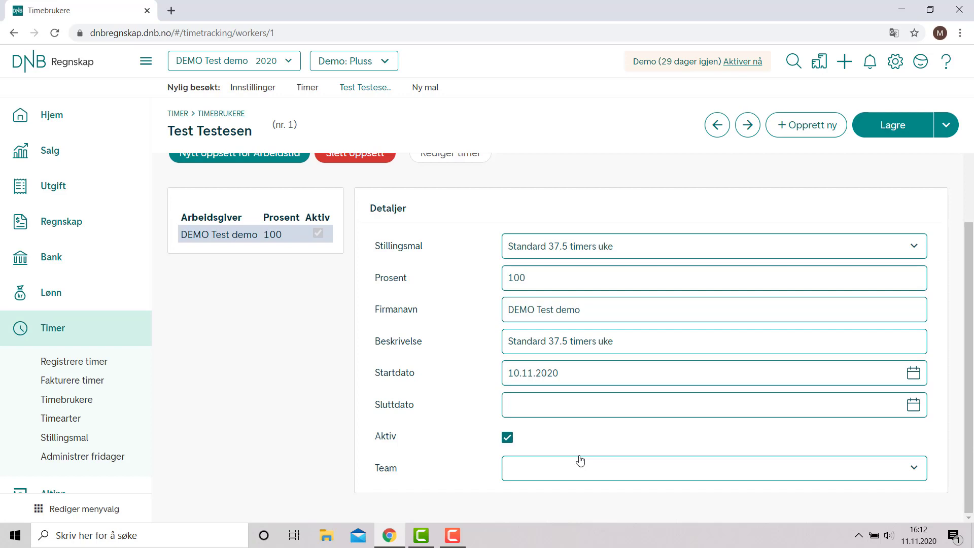
scroll(580, 461, "up", 4)
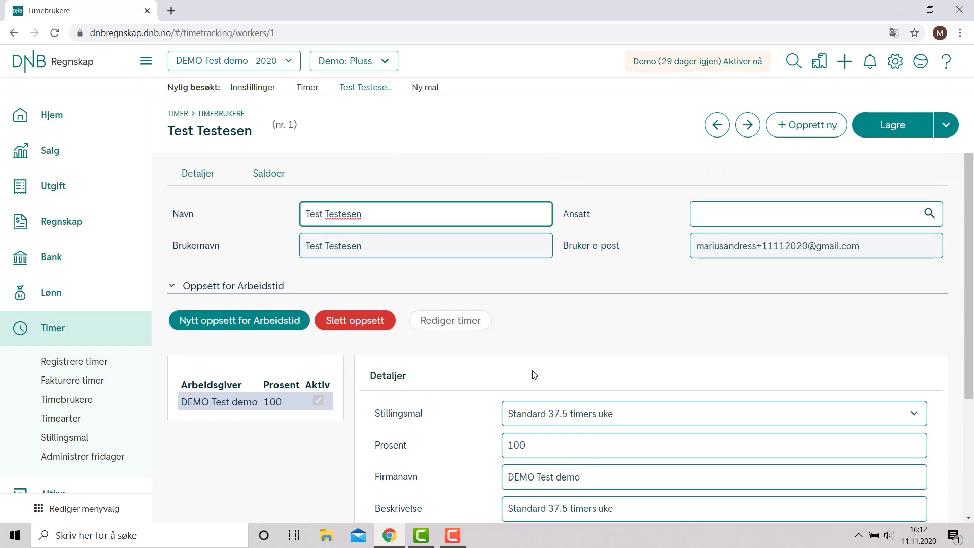
scroll(460, 336, "down", 3)
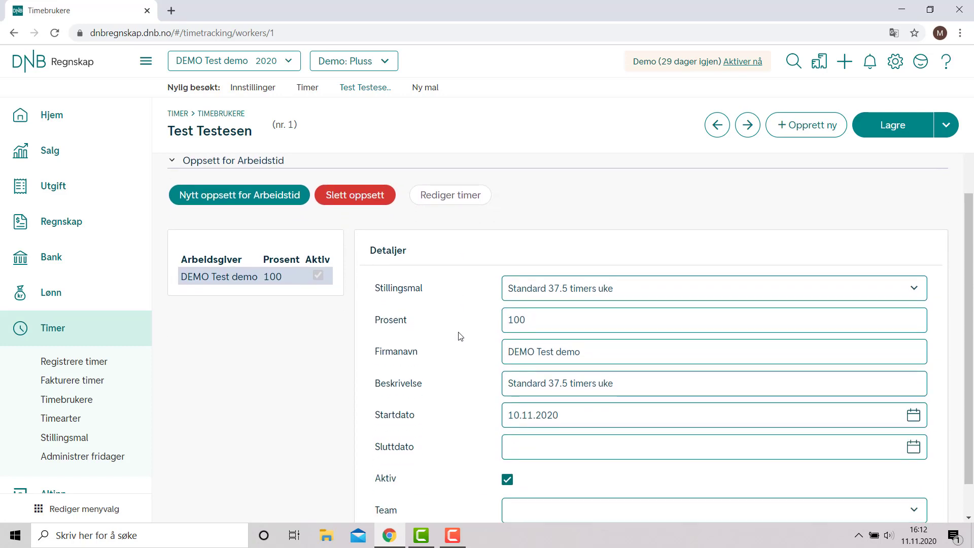
Step: Open the time user's balances and add a new balance dated 09.11.2020 for the Standard 37.5 timers uke position
scroll(460, 336, "up", 3)
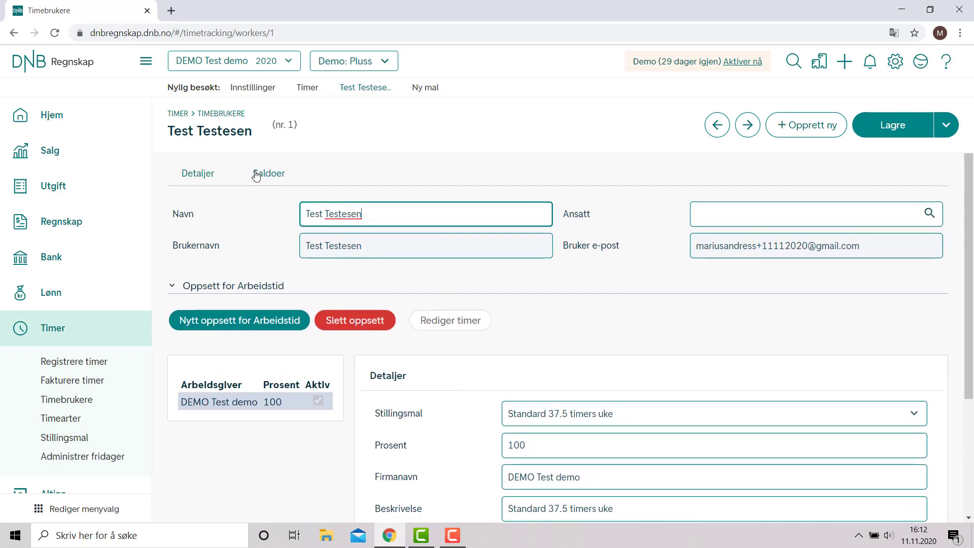
left_click(256, 176)
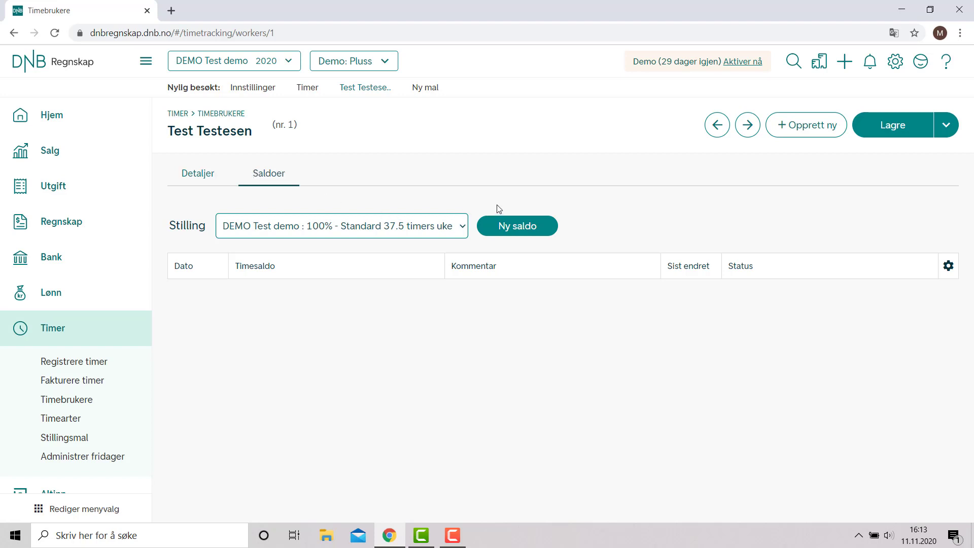
left_click(522, 224)
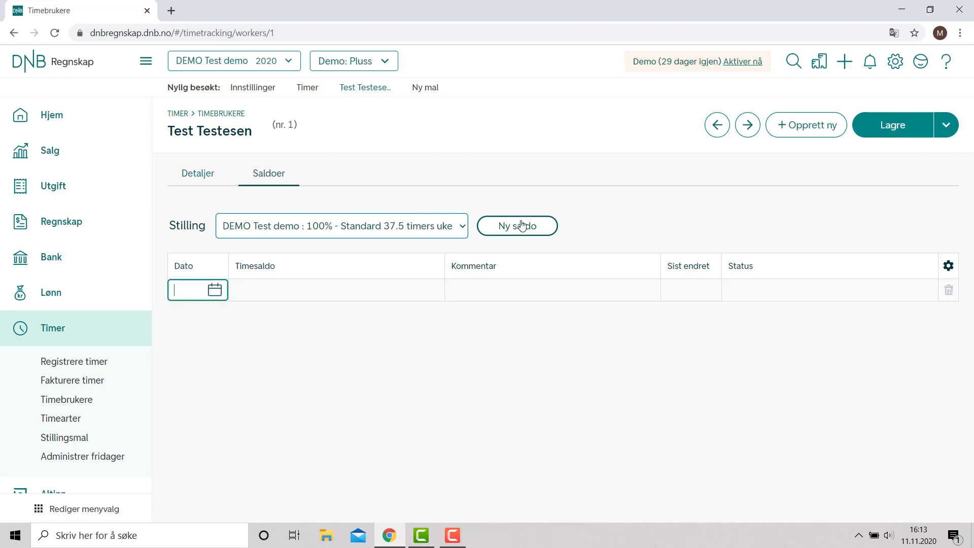
left_click(214, 289)
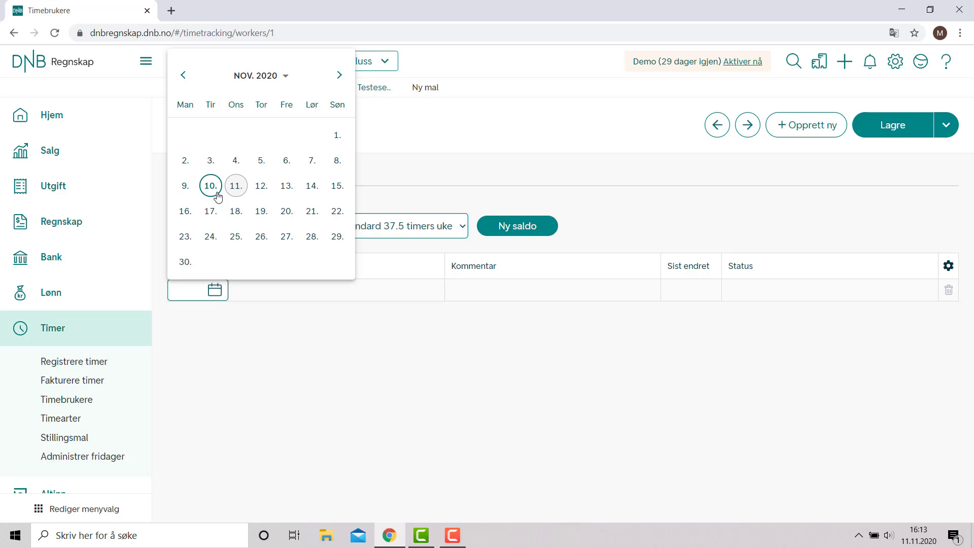
left_click(186, 186)
Step: Set the new balance's Timesaldo to 15 with the comment "Tidligere saldo" and save the changes
left_click(378, 287)
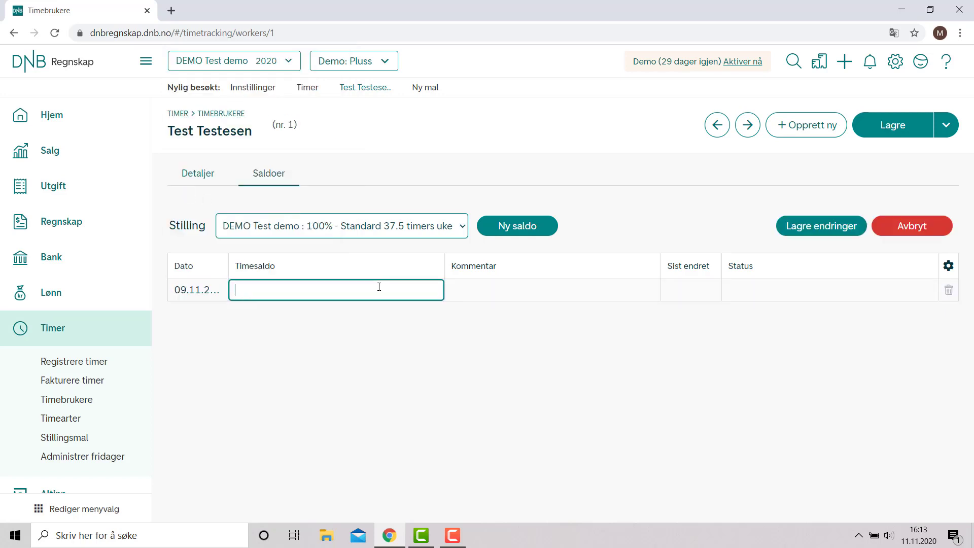
type("15")
left_click(498, 290)
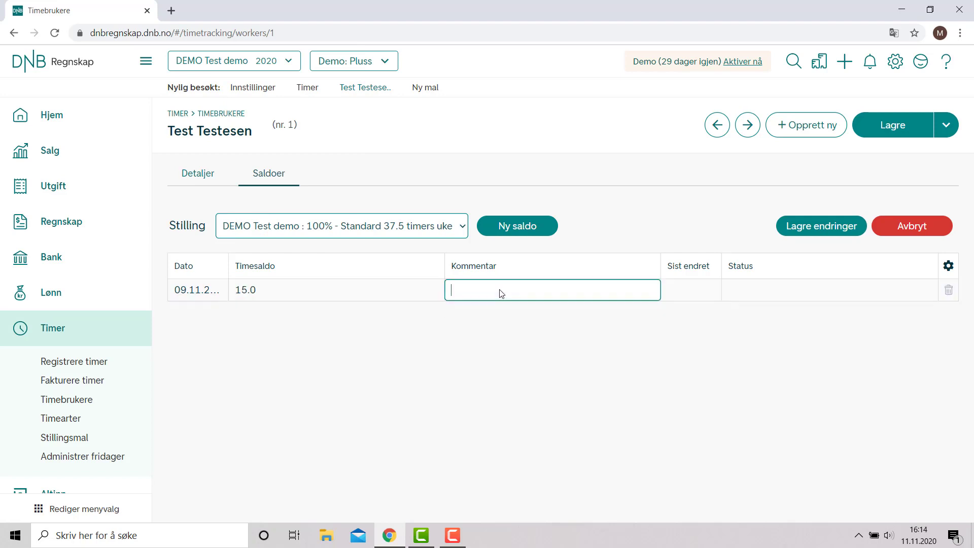
type("Tid")
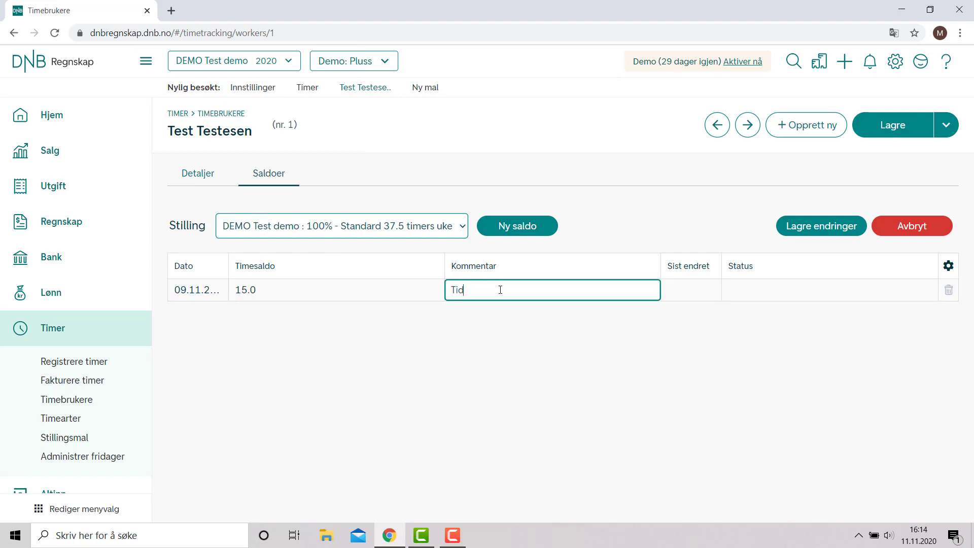
type("ligere saldo")
left_click(818, 227)
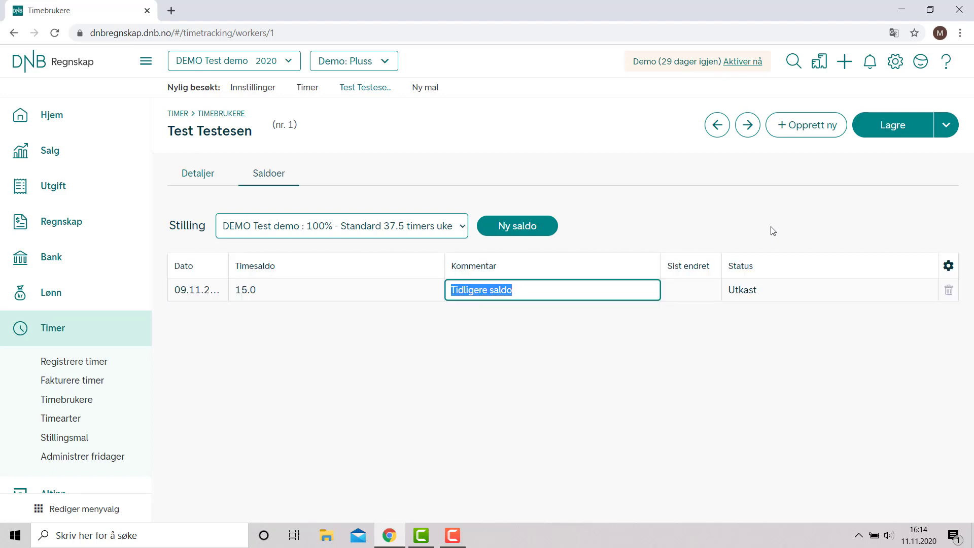
Step: Open the hour registration page and display the entries for 10 November 2020
left_click(97, 362)
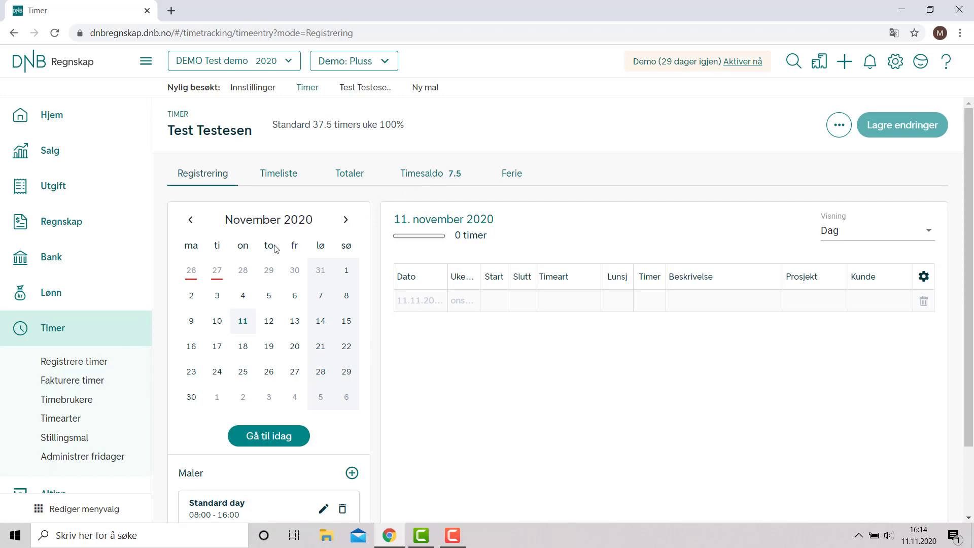
left_click(217, 322)
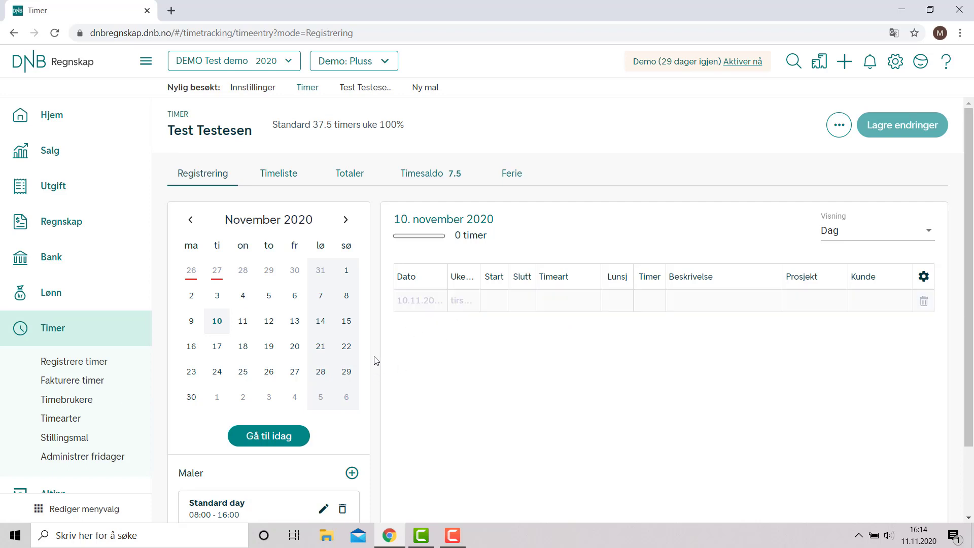
scroll(376, 360, "down", 2)
scroll(408, 354, "up", 2)
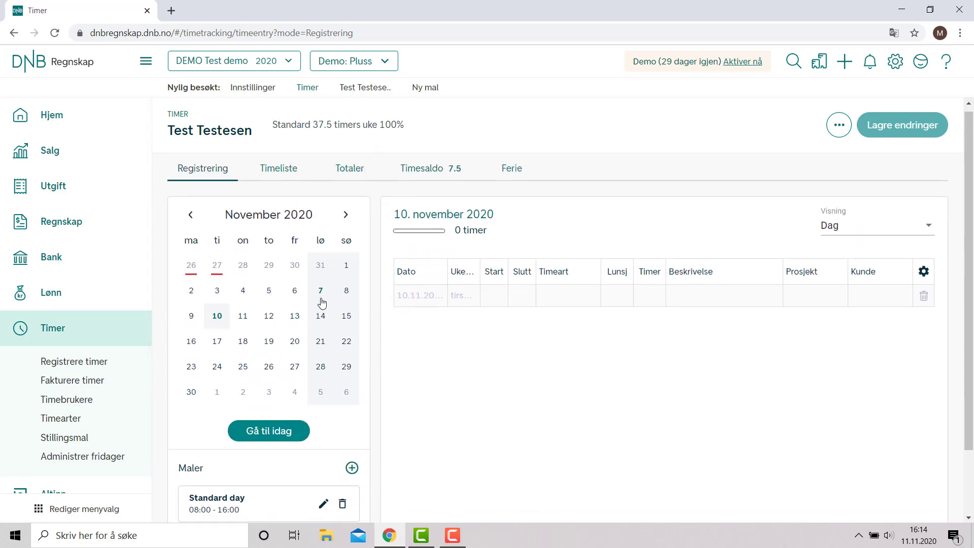
scroll(386, 314, "down", 2)
scroll(433, 317, "up", 2)
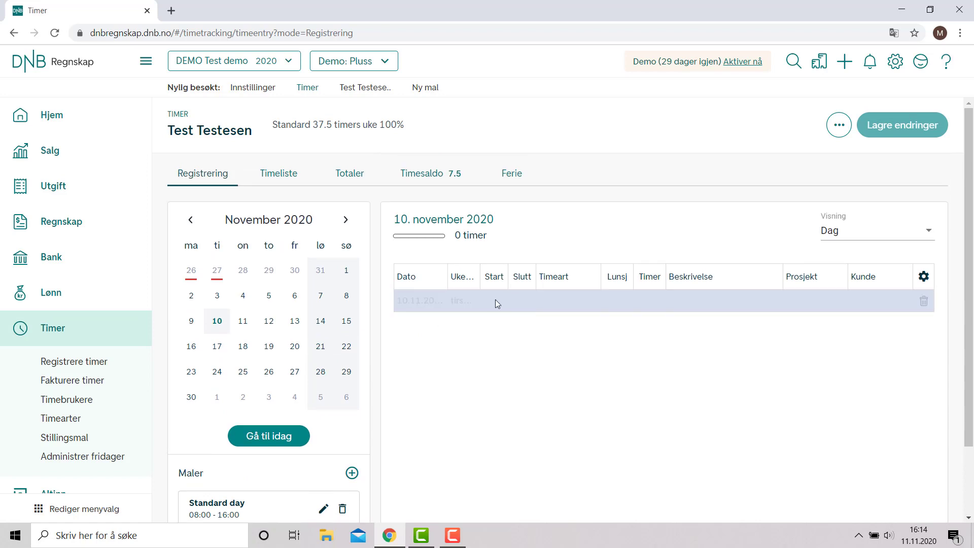
Step: Enter a work period from 08:00 to 16:00 in the empty row for 10 November 2020
left_click(497, 299)
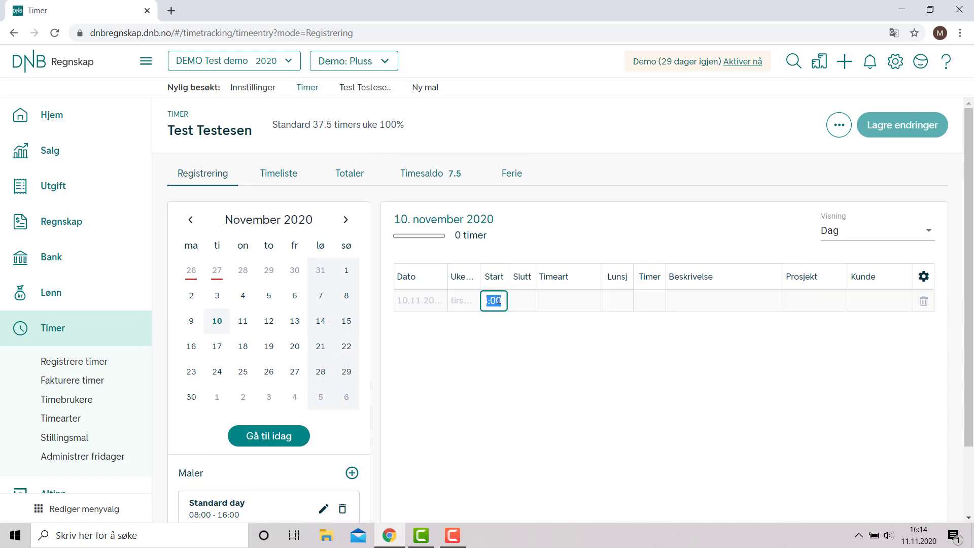
left_click(528, 300)
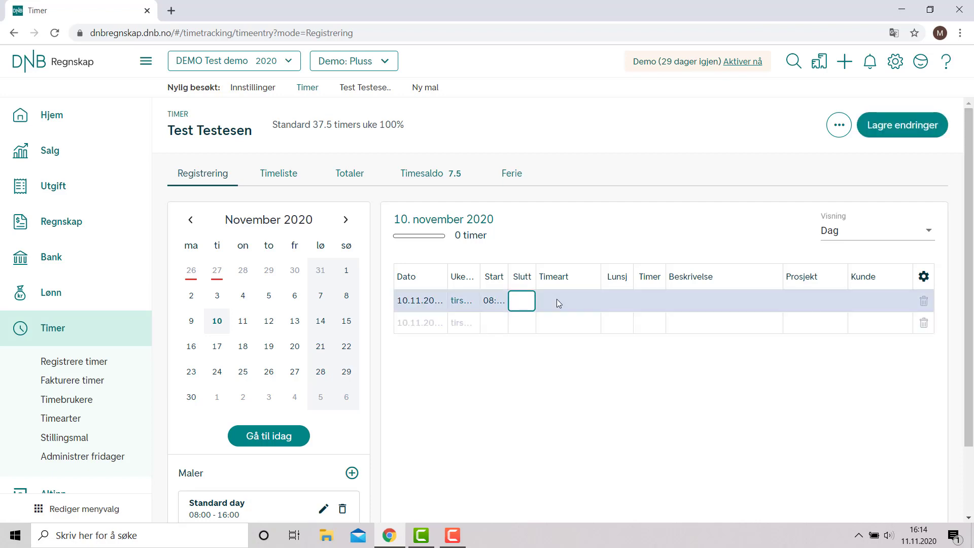
type("16")
type("00")
key("Tab")
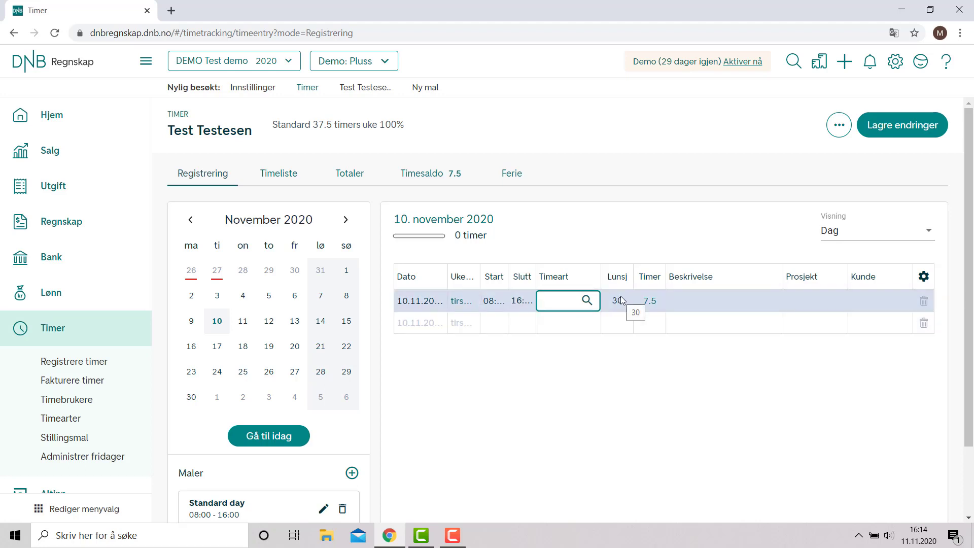
Step: Set the entry's Timeart to Diverse, describe it as "Vanlig dag" and save the changes
left_click(587, 301)
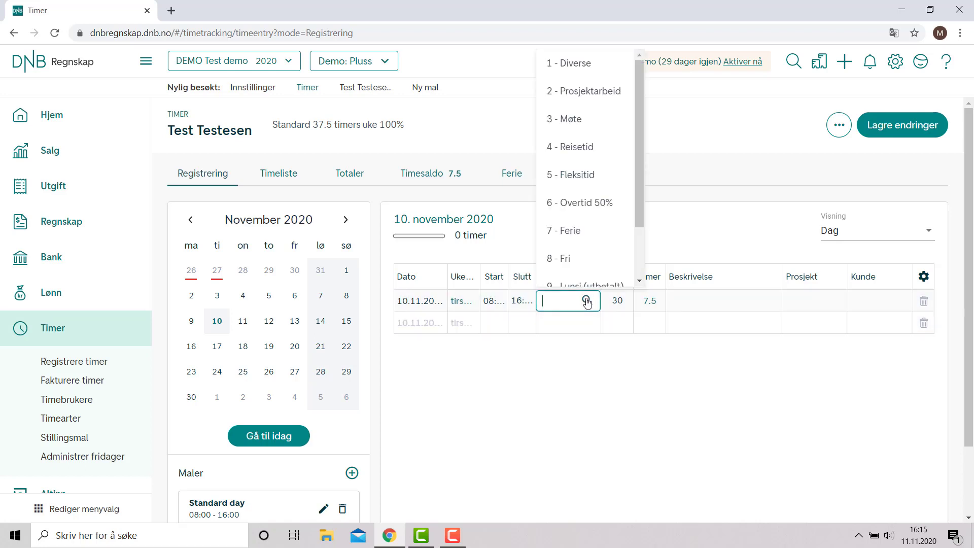
left_click(587, 66)
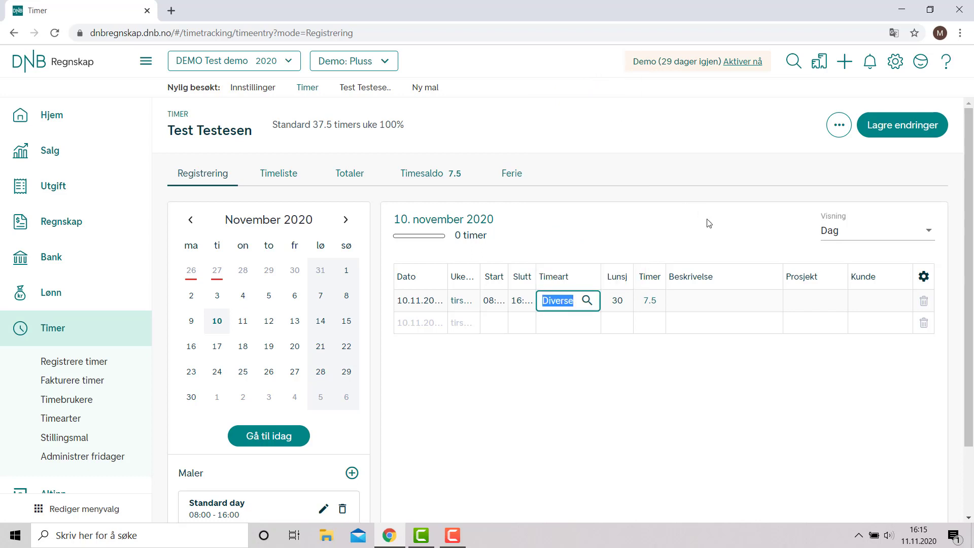
left_click(844, 377)
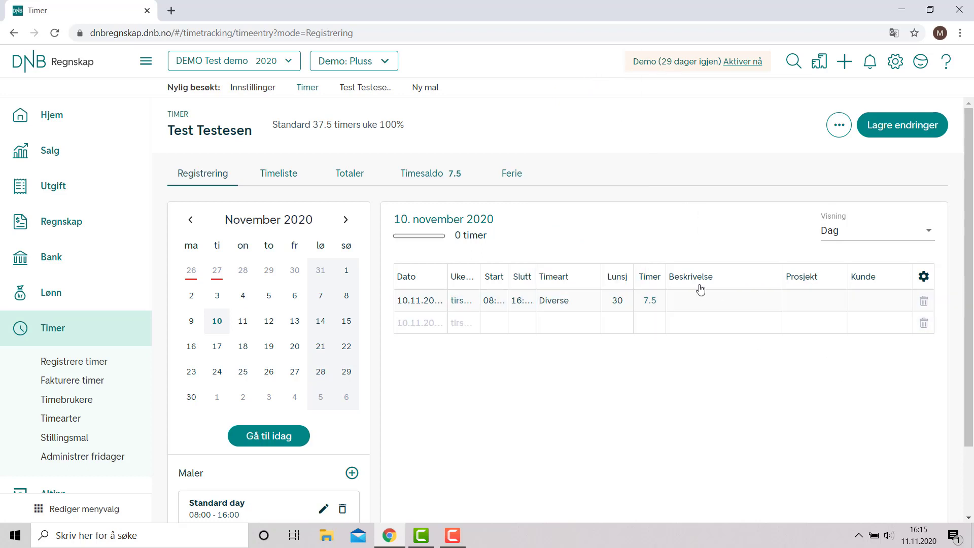
left_click(717, 304)
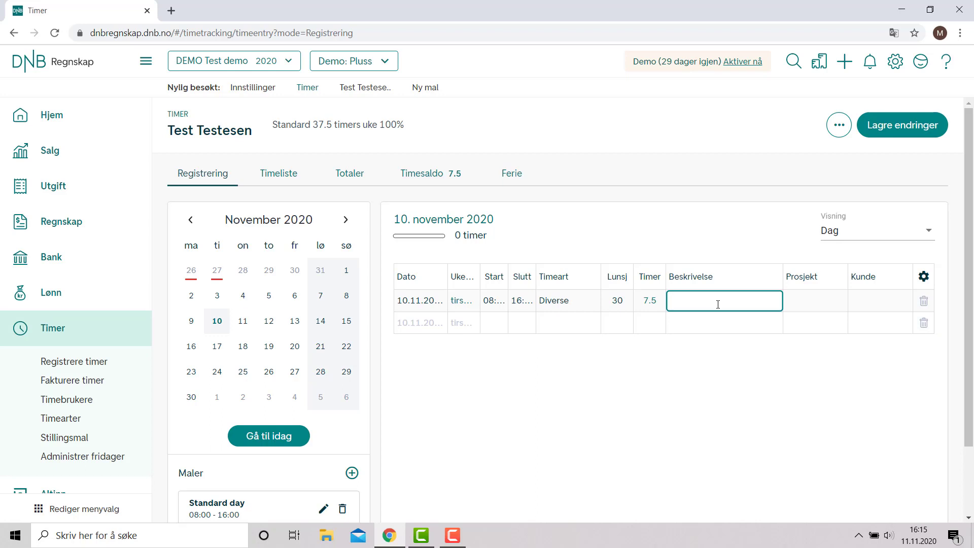
type("Vanlig dag")
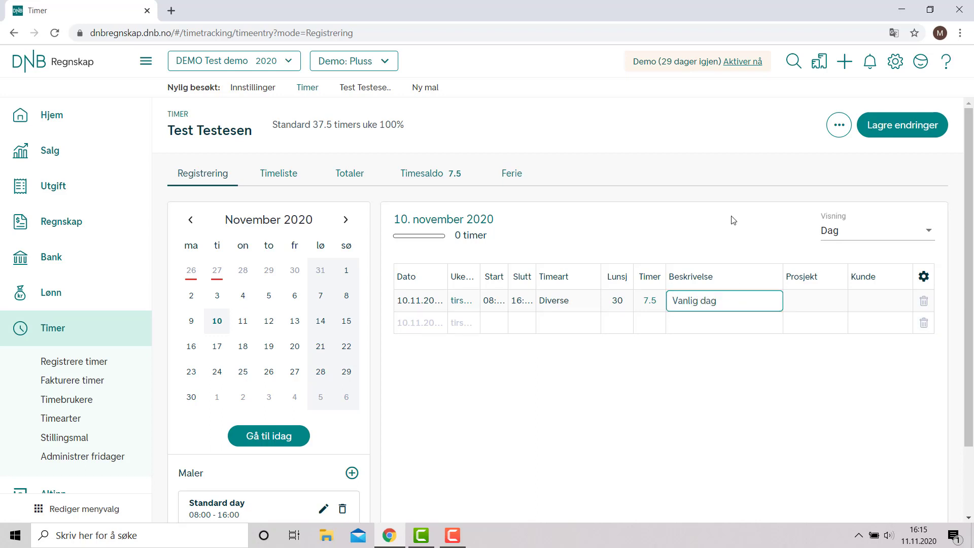
key("ctrl+a")
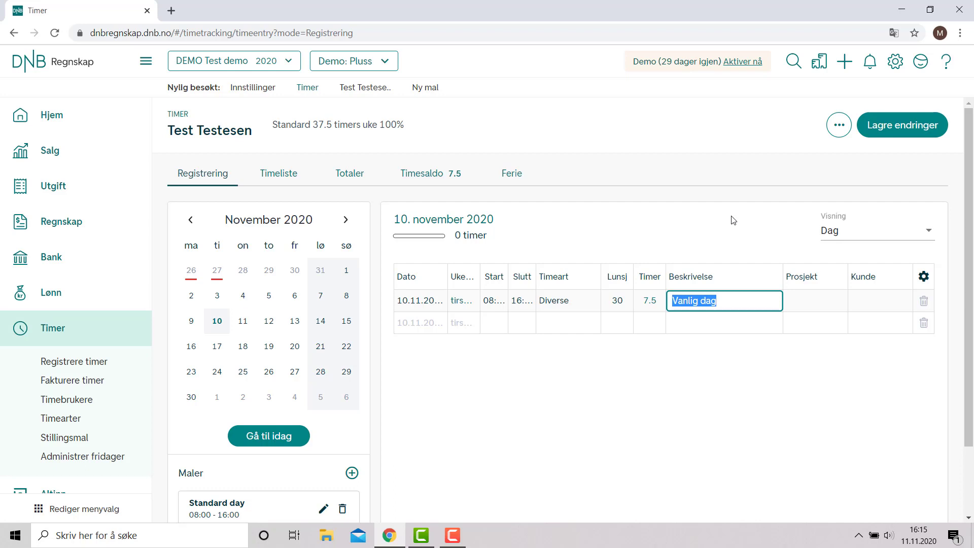
left_click(886, 135)
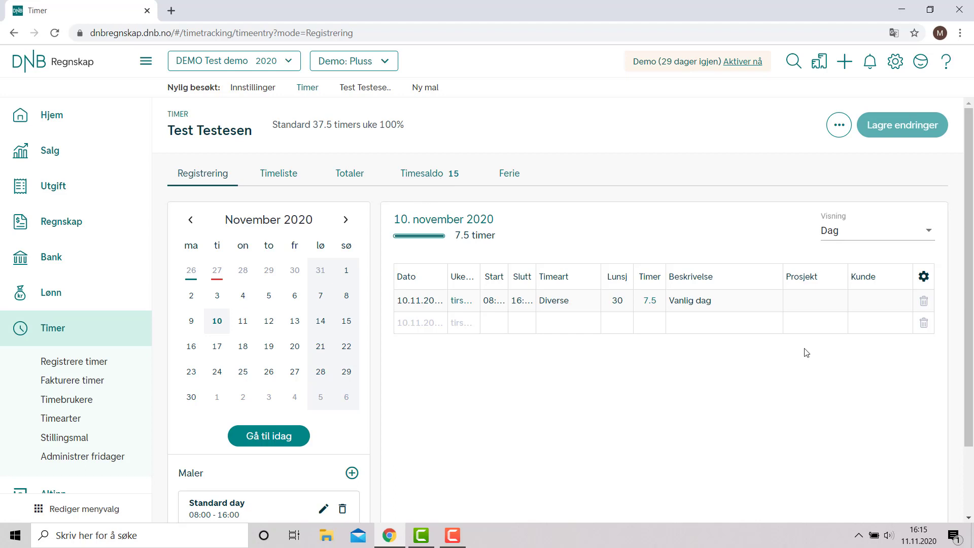
Step: Replace the "Vanlig dag" entry with one from the One-liner day template and save the changes
left_click(924, 301)
scroll(314, 335, "down", 2)
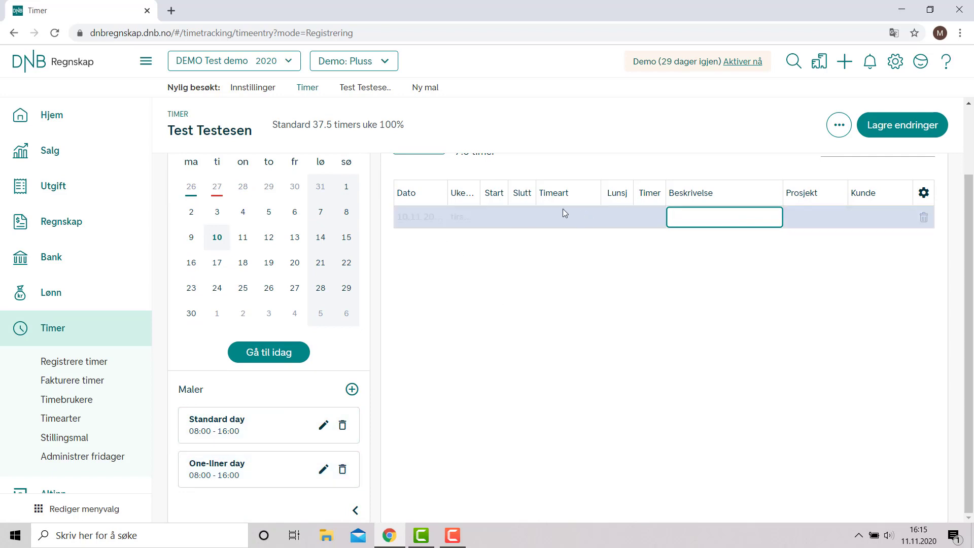
left_click(244, 469)
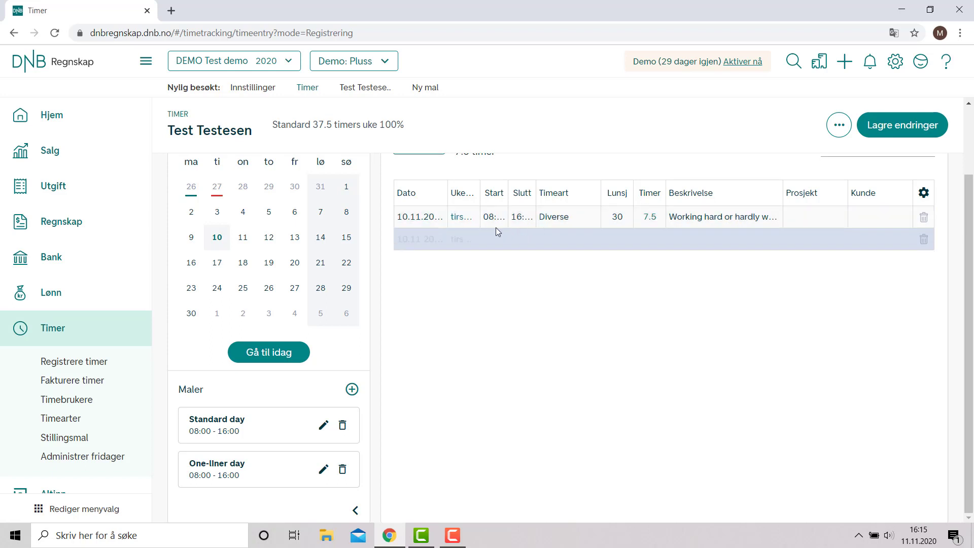
scroll(530, 320, "up", 2)
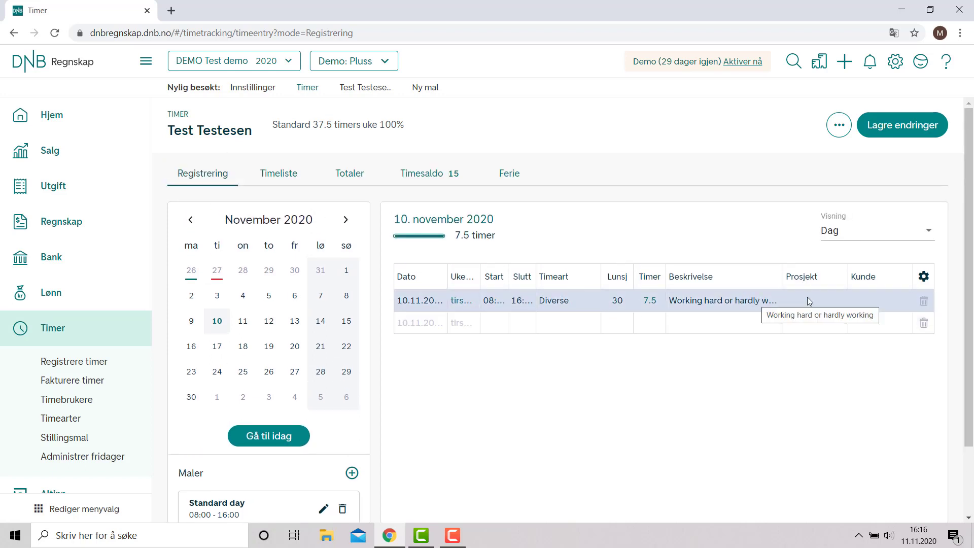
left_click(901, 130)
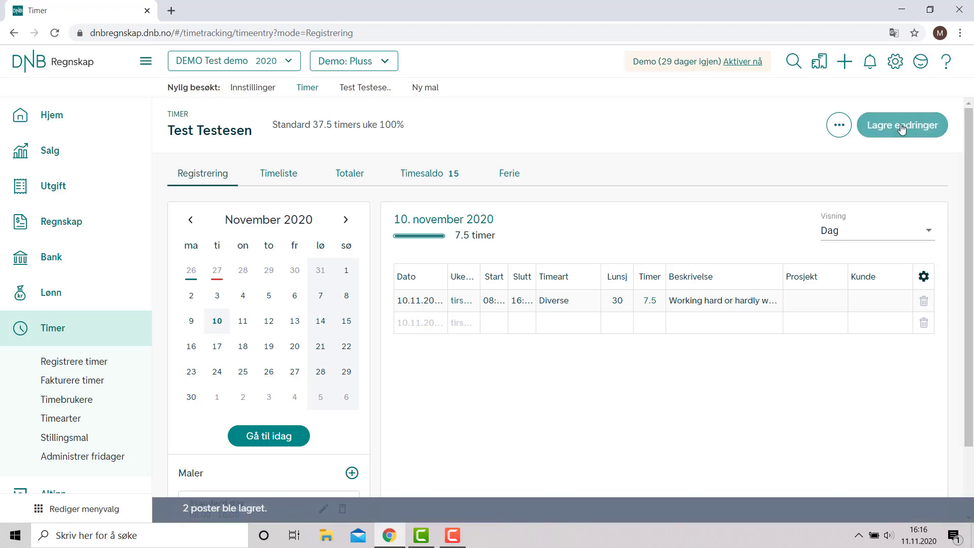
Step: Delete the template-based entry for 10 November 2020 and save the changes
scroll(713, 301, "down", 2)
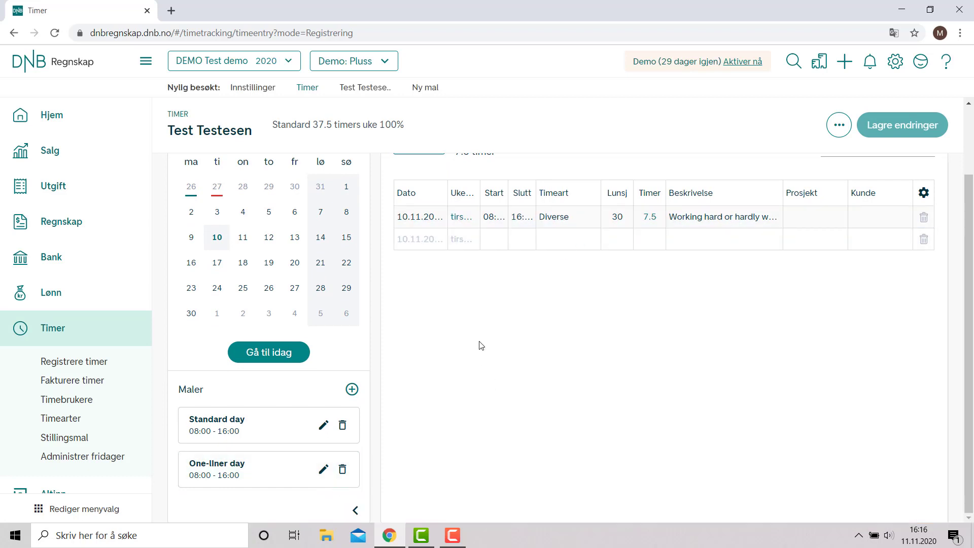
left_click(924, 217)
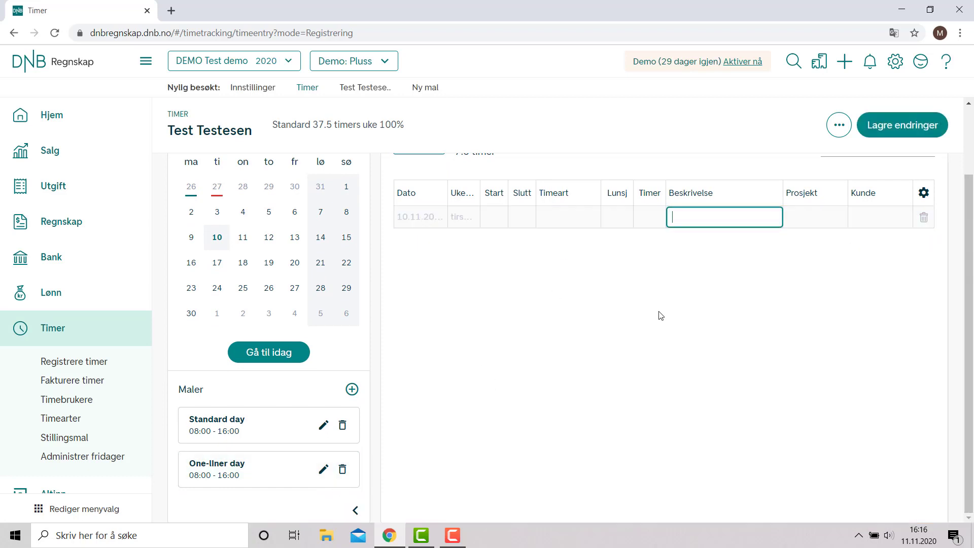
left_click(576, 368)
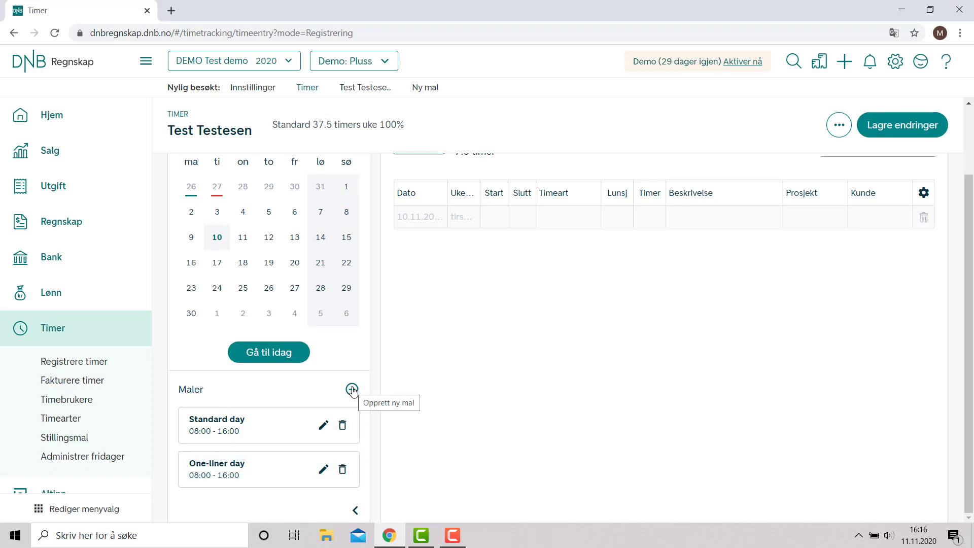
left_click(893, 124)
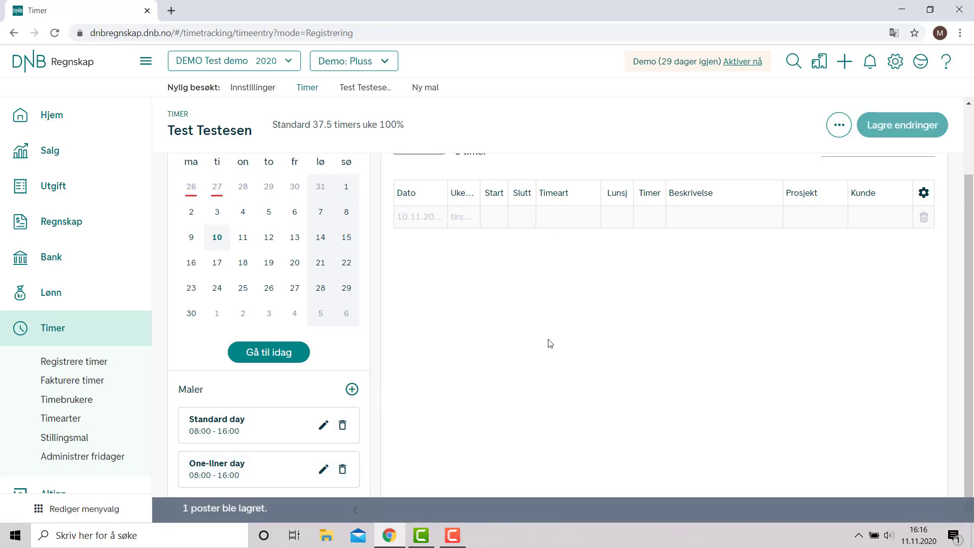
Step: Create a new time-entry template and name it "Standard dag regnskap"
scroll(441, 383, "up", 2)
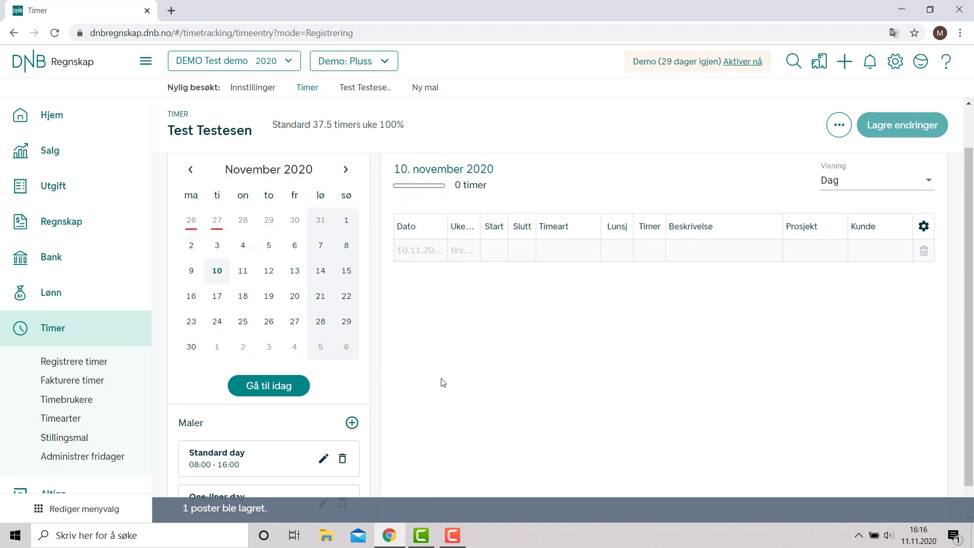
scroll(441, 382, "down", 2)
left_click(352, 391)
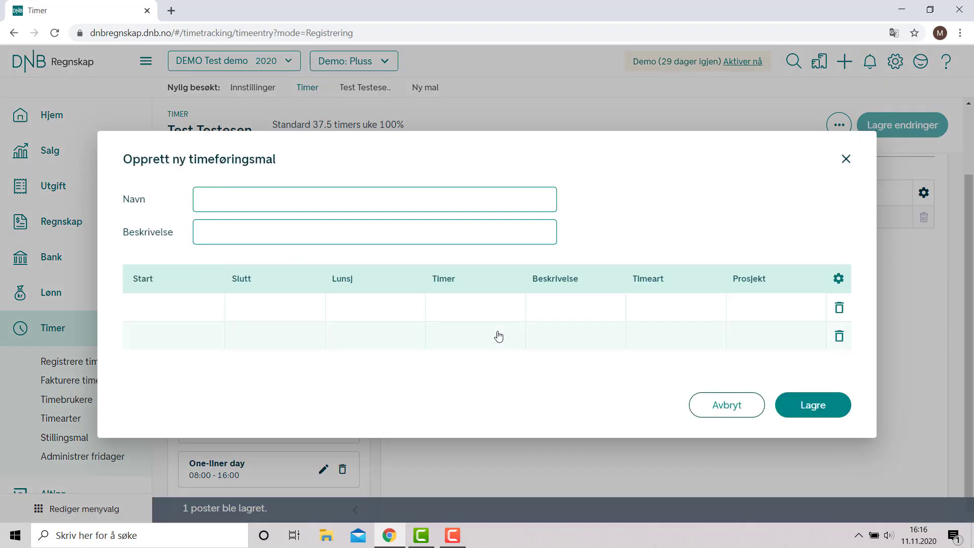
left_click(356, 206)
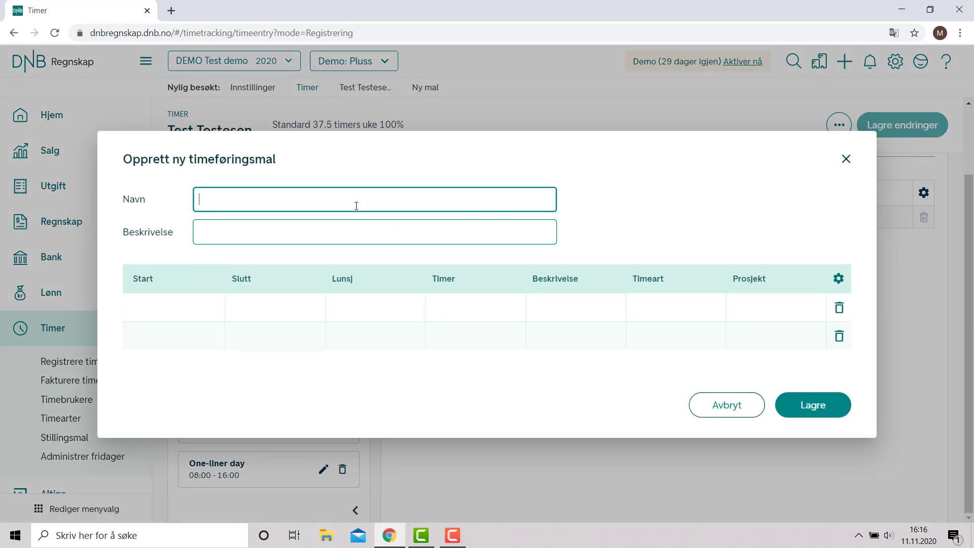
type("Standard dag regnskap")
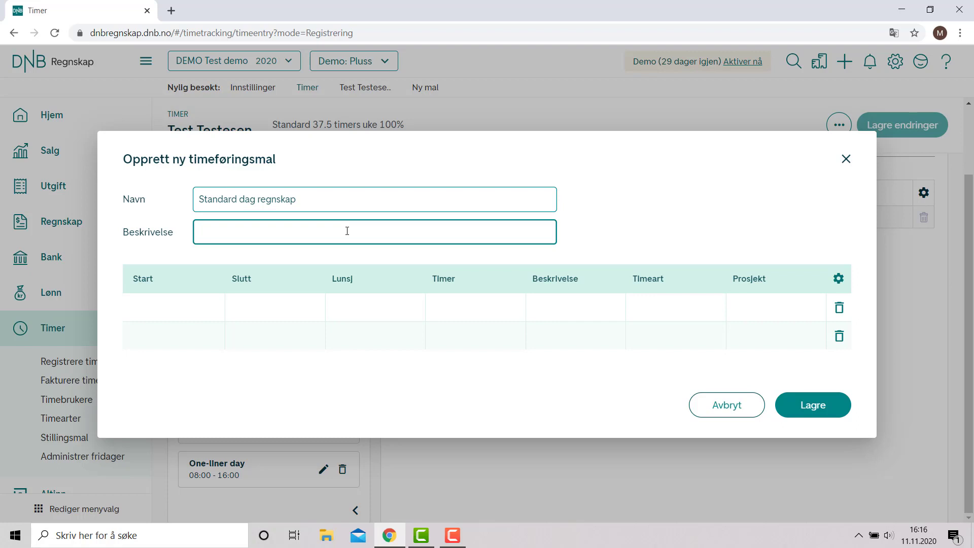
Step: Enter a work period from 08:00 to 16:00 with a 30-minute lunch in the template's first row
left_click(211, 307)
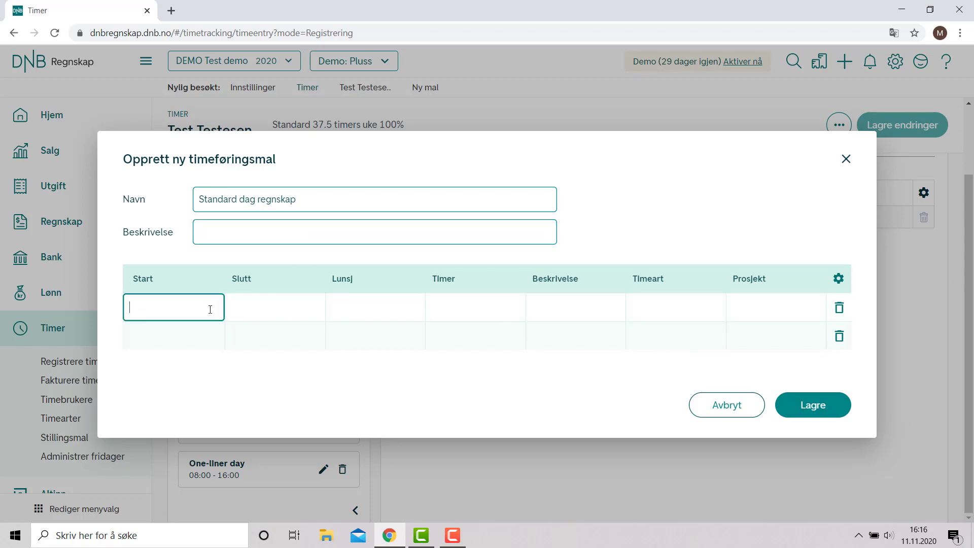
type("08:00")
key("Tab")
type("1")
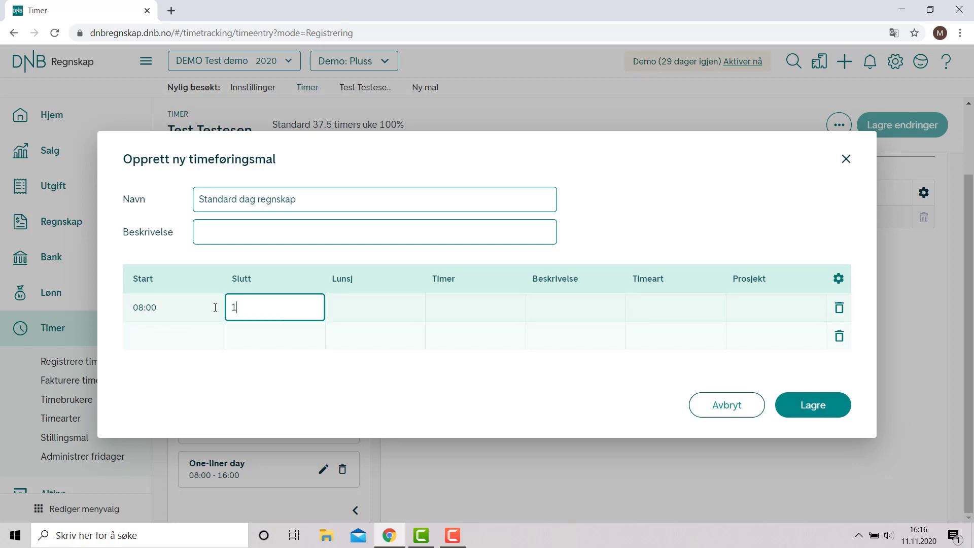
type("6:00")
key("Tab")
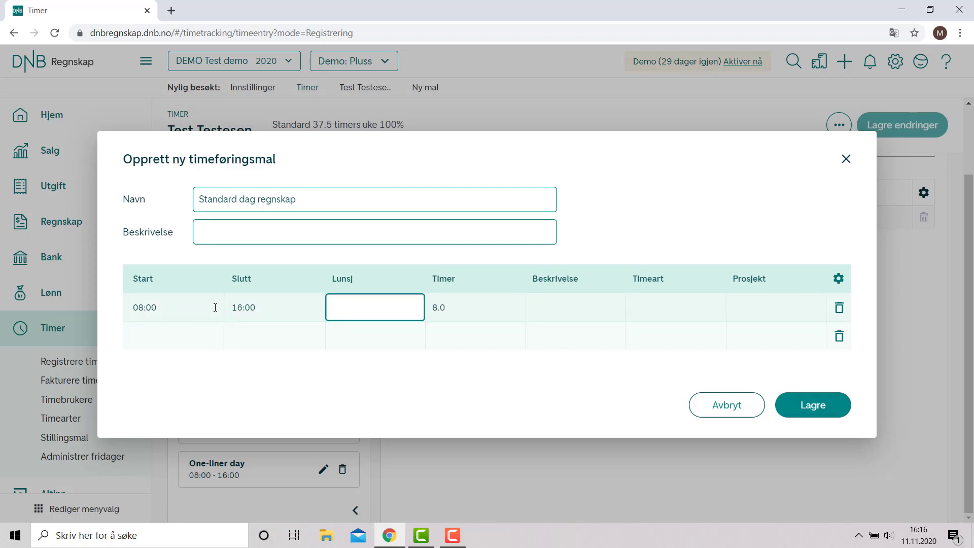
type("30")
key("Tab")
Step: Set the template row's Timeart to Diverse and describe it as "Regnskap og bokføring"
left_click(710, 306)
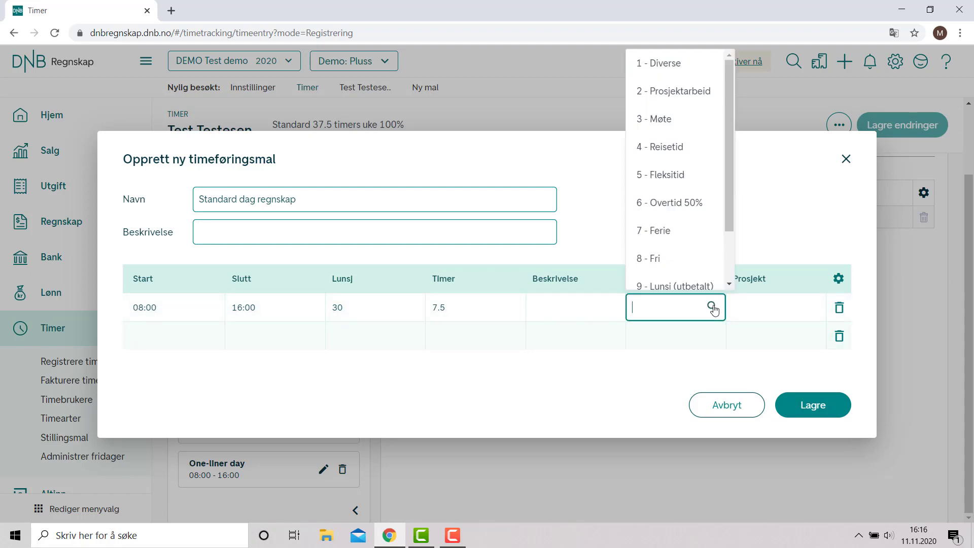
left_click(691, 75)
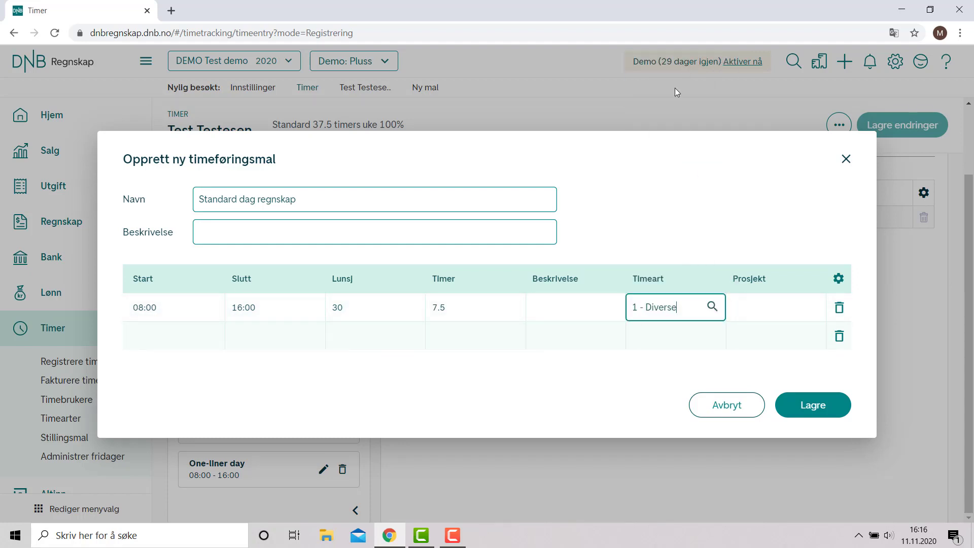
left_click(566, 307)
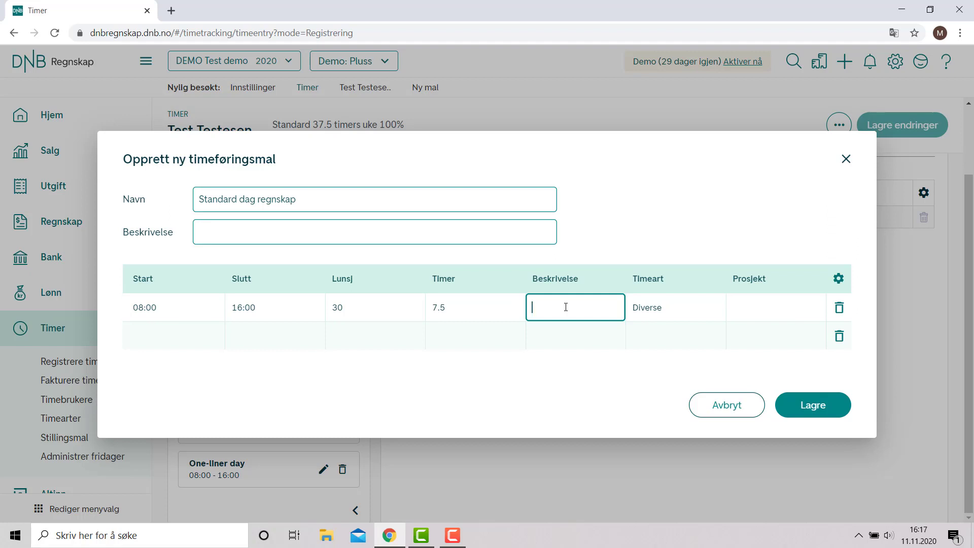
type("Regnskap og bokføring")
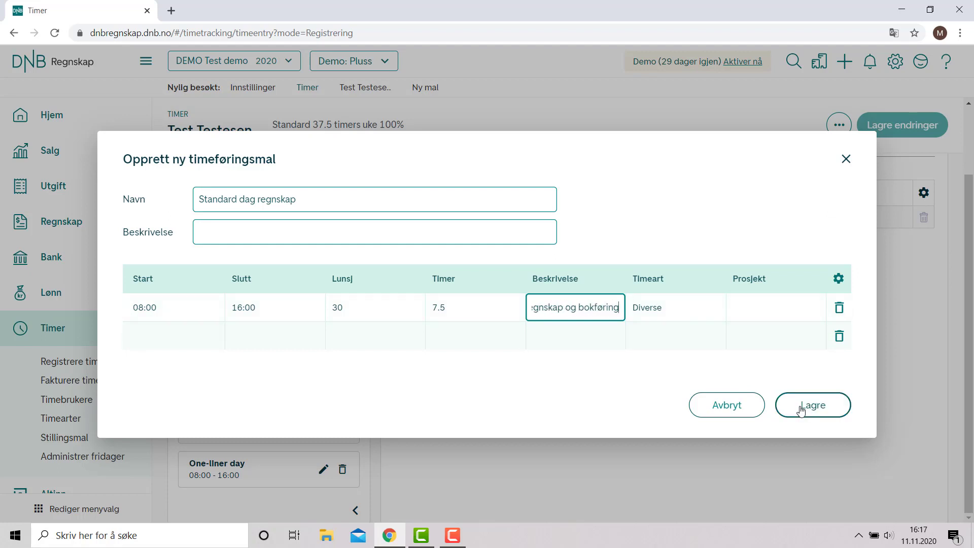
Step: Give the template itself the description "Standard" and save the template
left_click(801, 411)
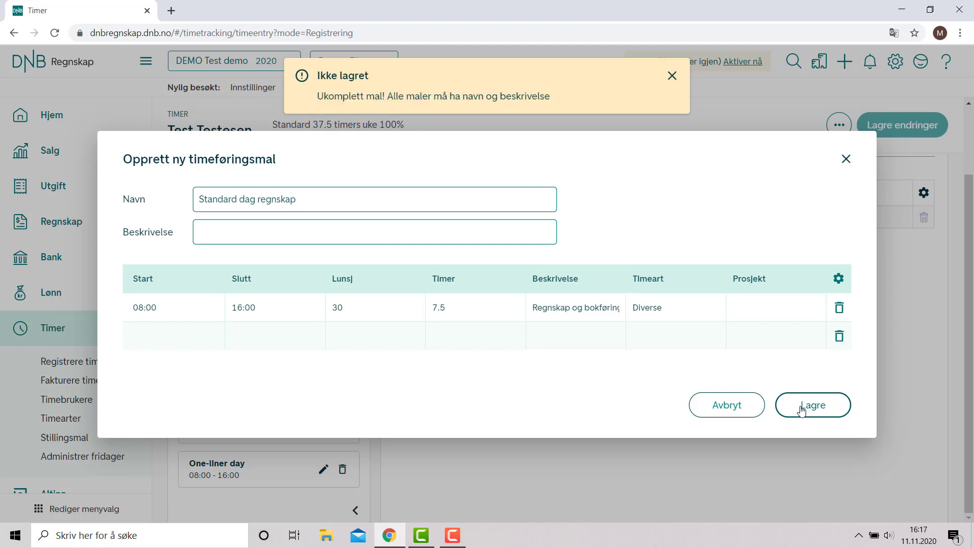
left_click(351, 233)
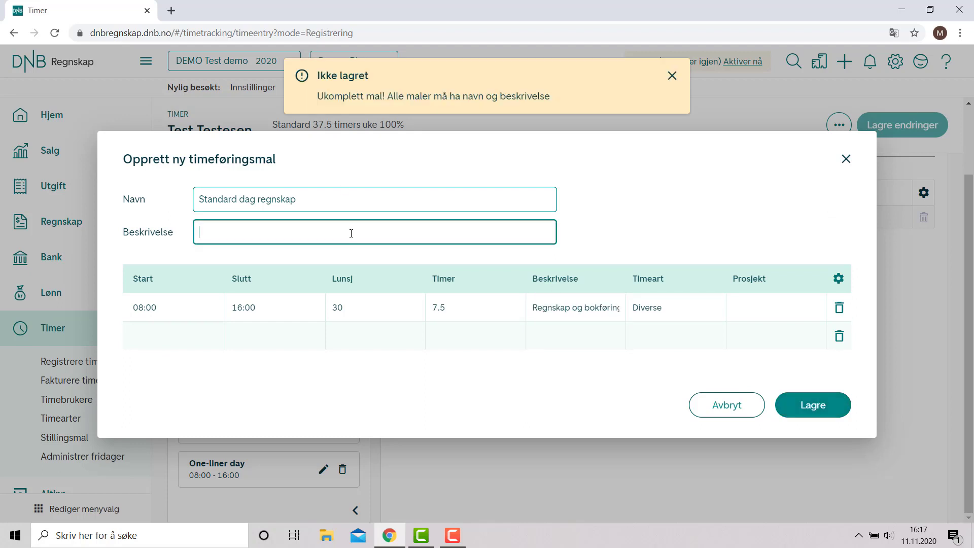
left_click(673, 77)
left_click(333, 236)
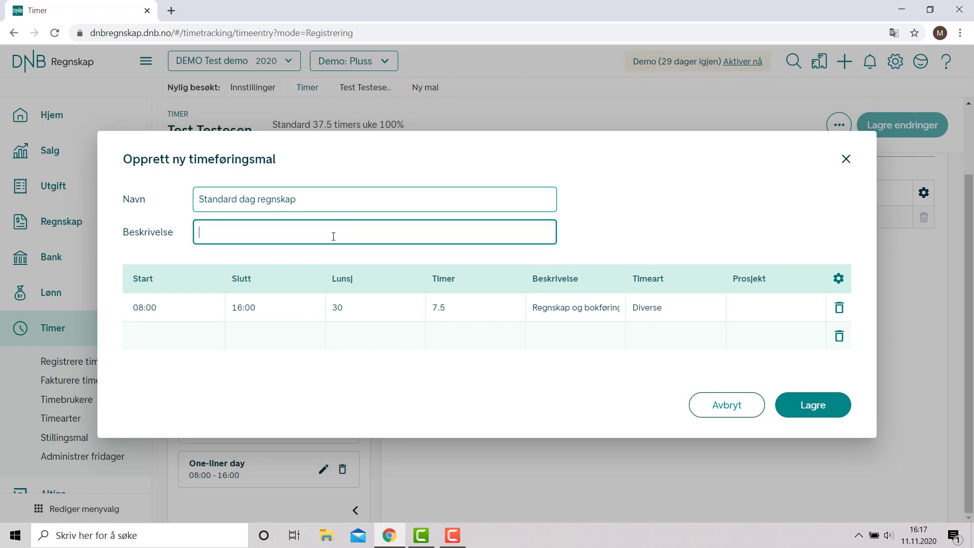
type("Standard")
left_click(817, 404)
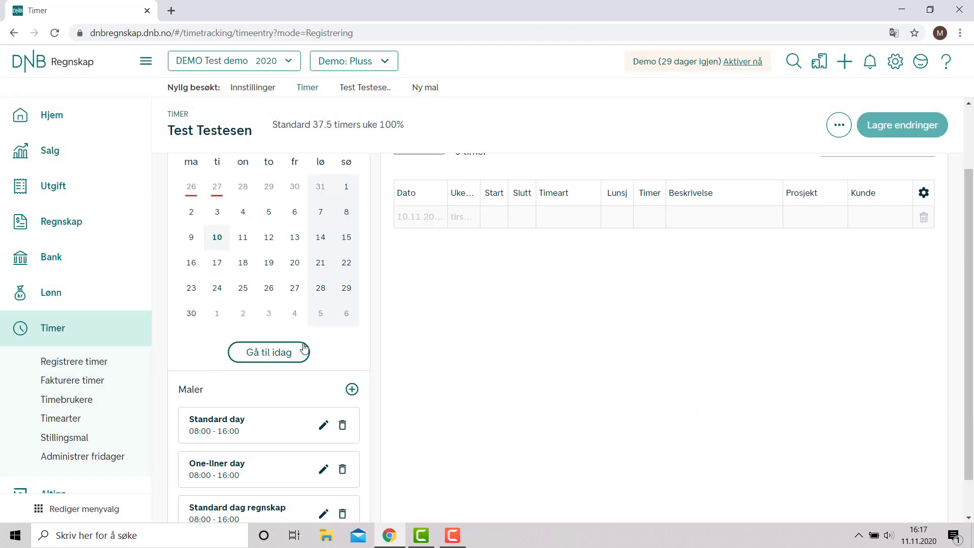
Step: Add an entry for 10 November 2020 from the Standard dag regnskap template
scroll(283, 444, "down", 1)
scroll(282, 442, "up", 3)
scroll(283, 436, "down", 3)
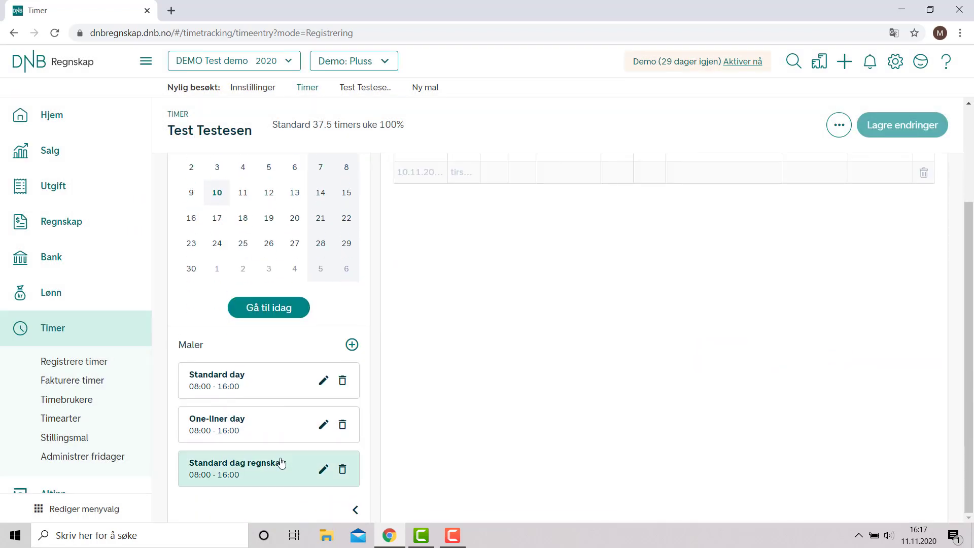
left_click(282, 461)
scroll(561, 376, "up", 3)
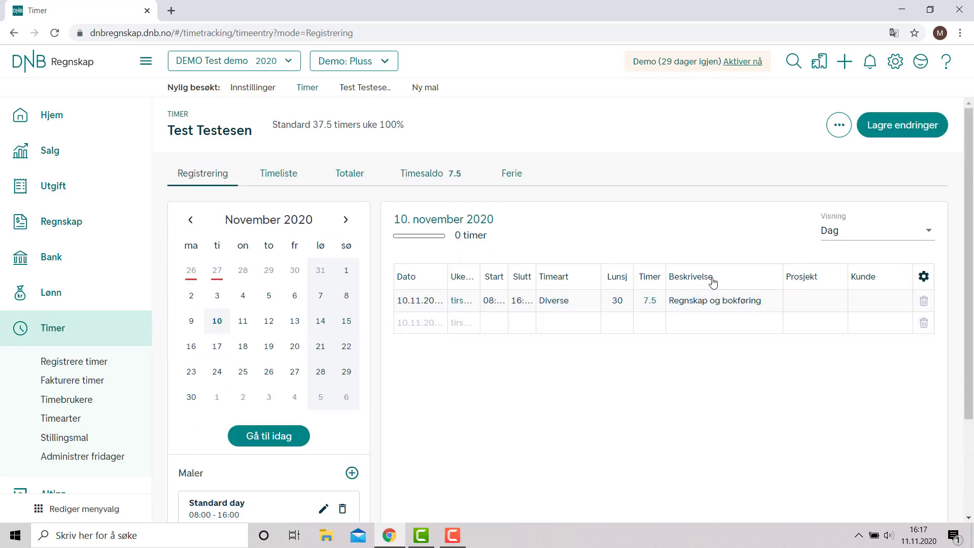
Step: Check the Standard dag regnskap template's editing form without changing it, and save the new time entry
scroll(387, 328, "down", 3)
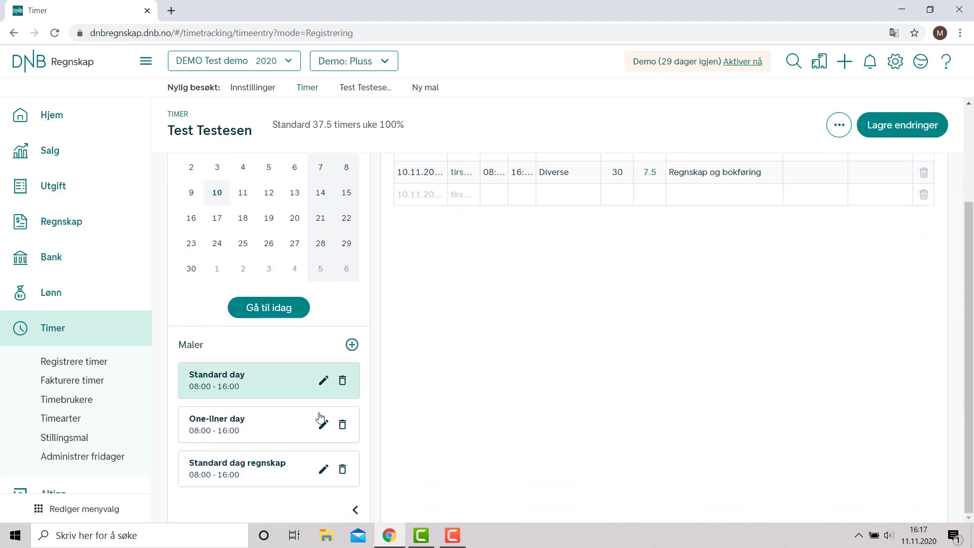
left_click(323, 469)
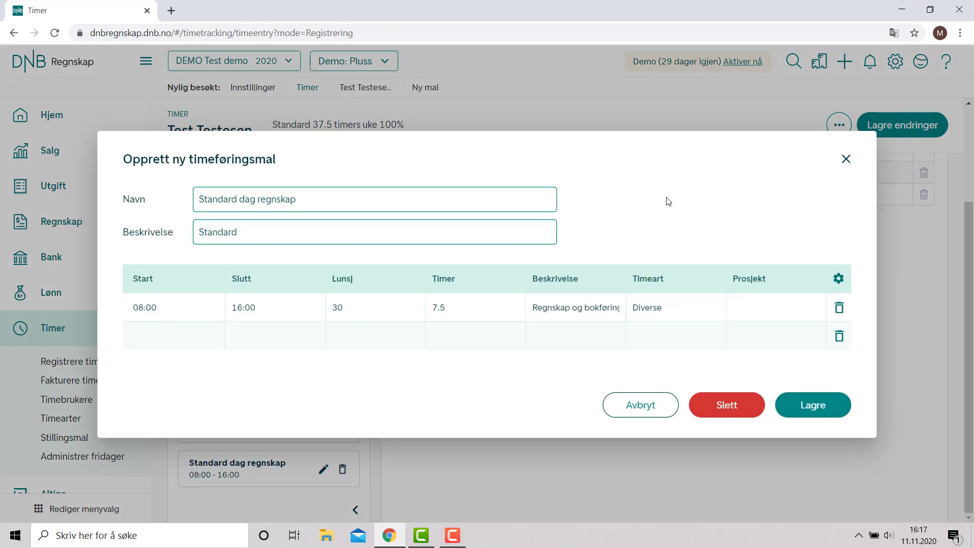
left_click(615, 414)
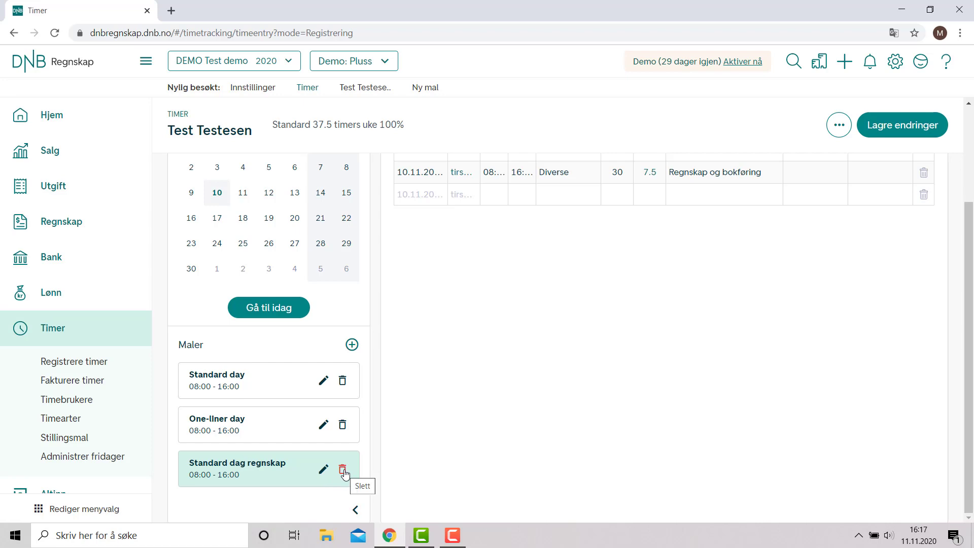
left_click(324, 470)
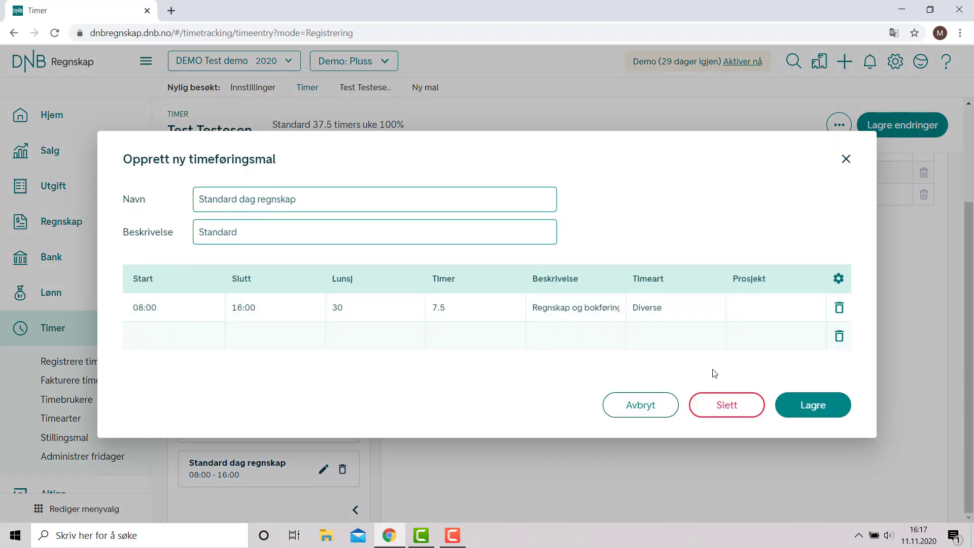
left_click(845, 159)
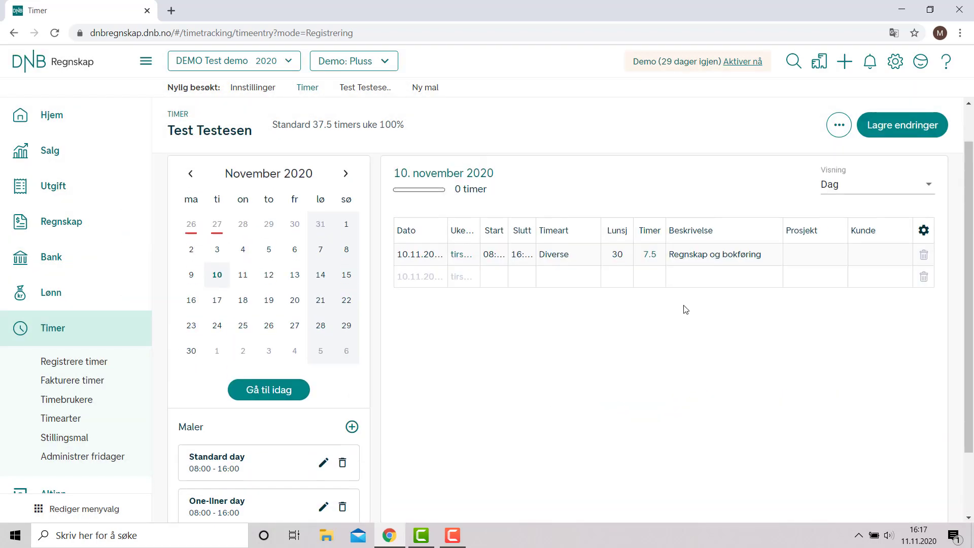
left_click(897, 131)
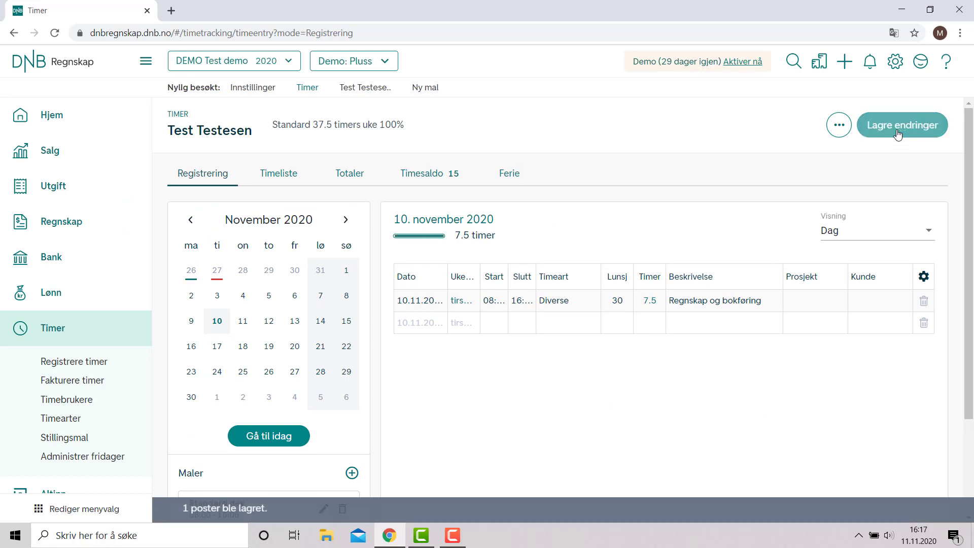
Step: Examine the time sheet for week 46 and the registered hours behind its Monday cell
left_click(273, 177)
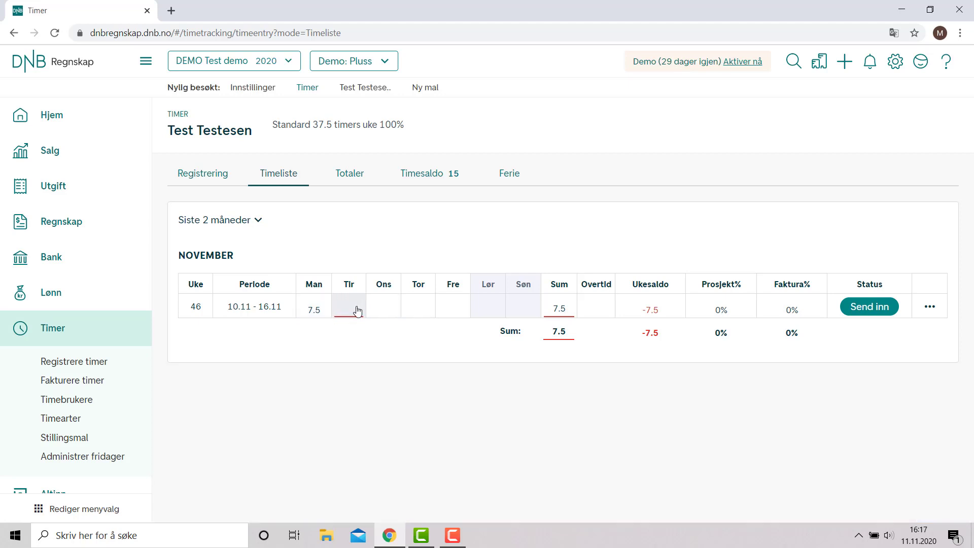
left_click(317, 314)
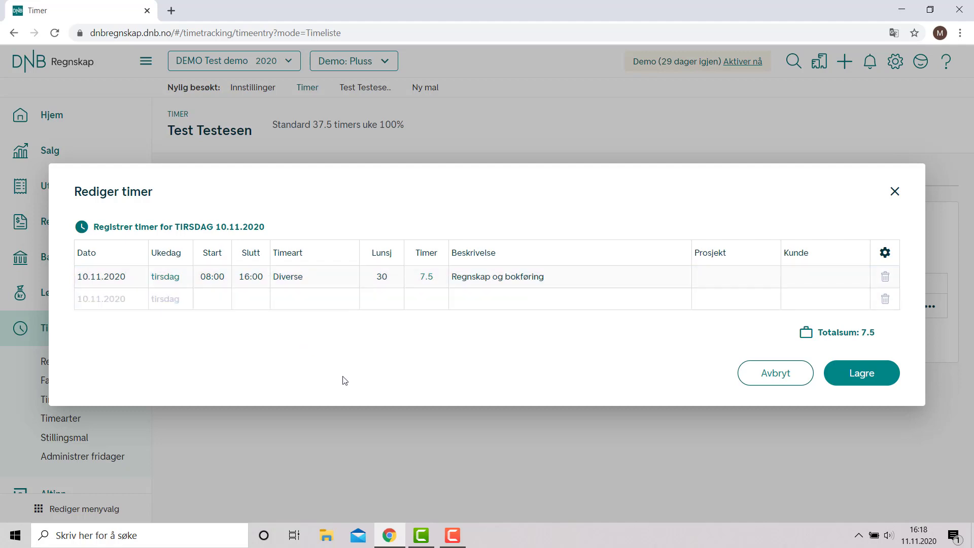
left_click(894, 191)
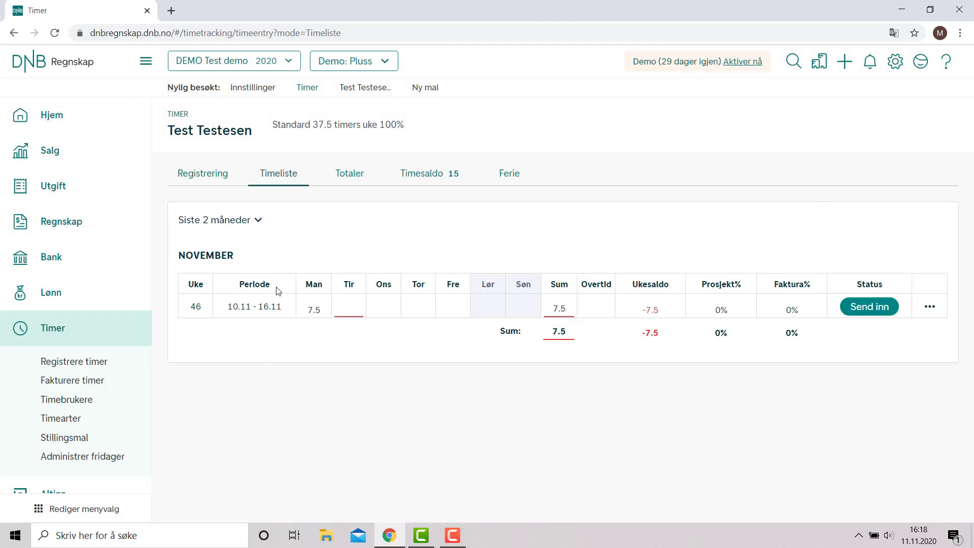
left_click(318, 308)
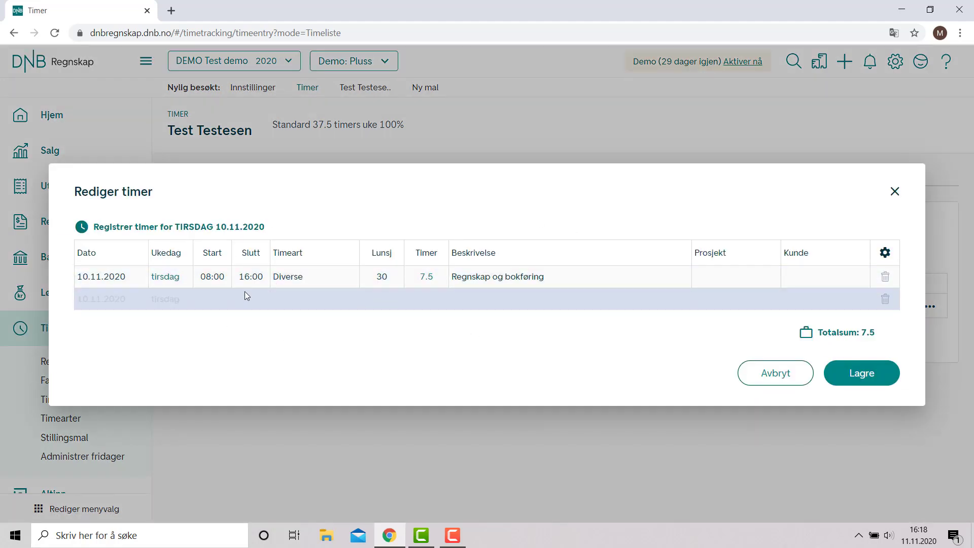
left_click(893, 193)
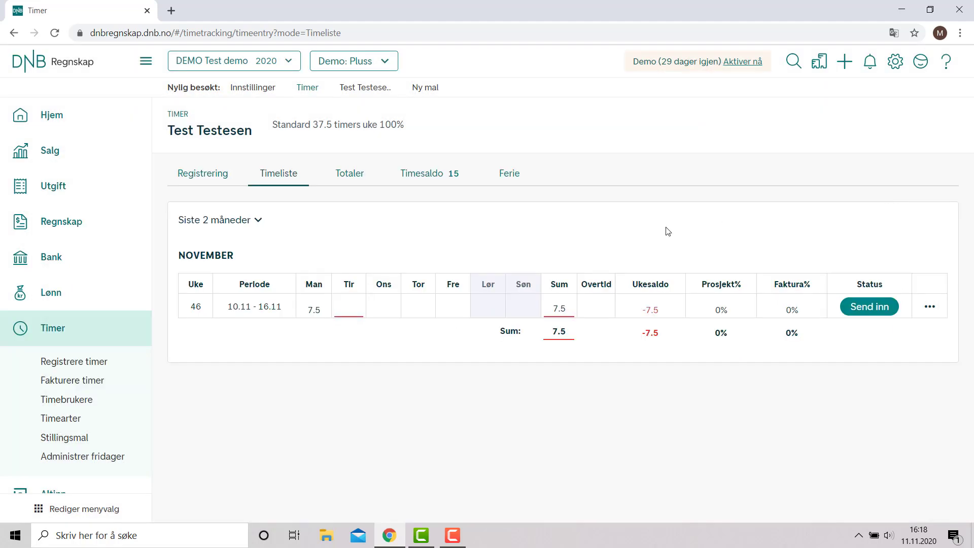
Step: Examine the hour totals and their display and period options, keeping the Timeart view by month
left_click(343, 177)
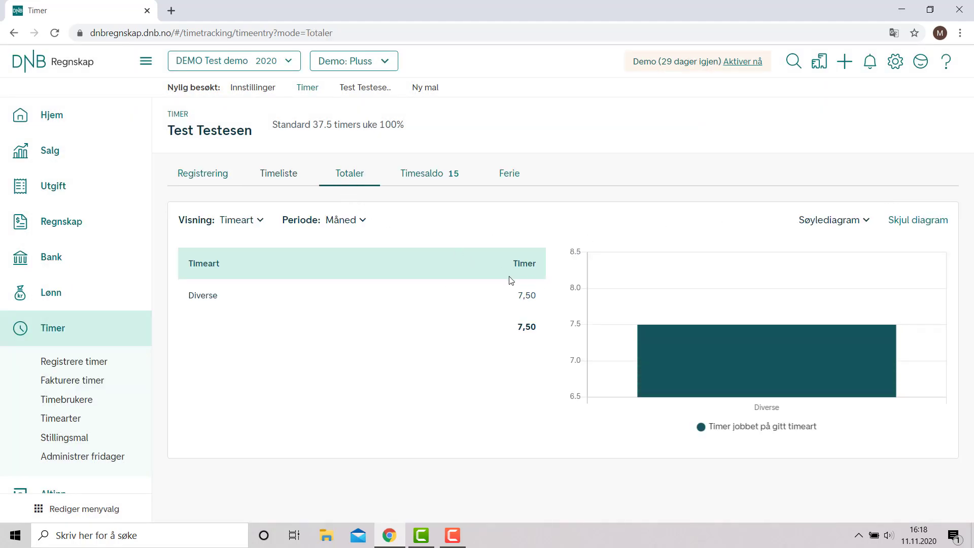
mouse_move(815, 361)
left_click(363, 221)
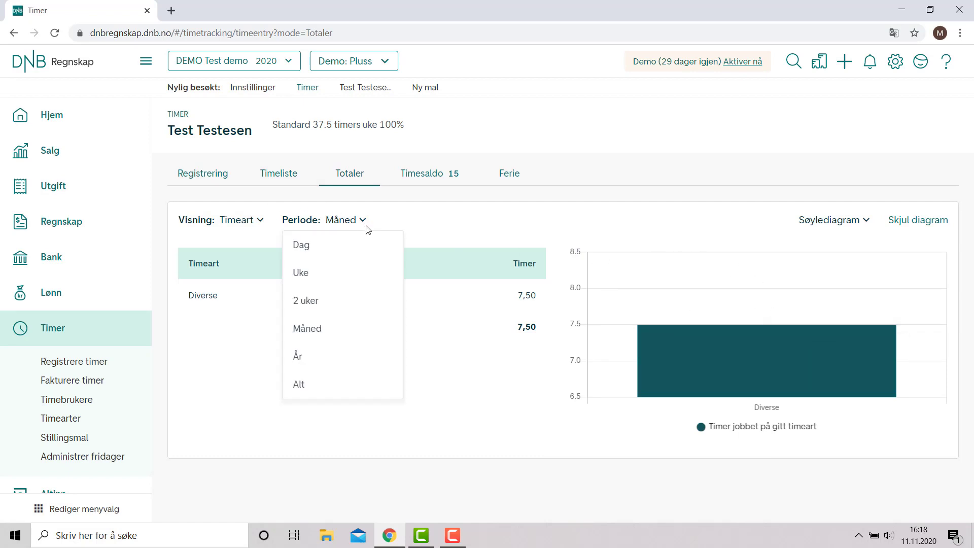
left_click(261, 220)
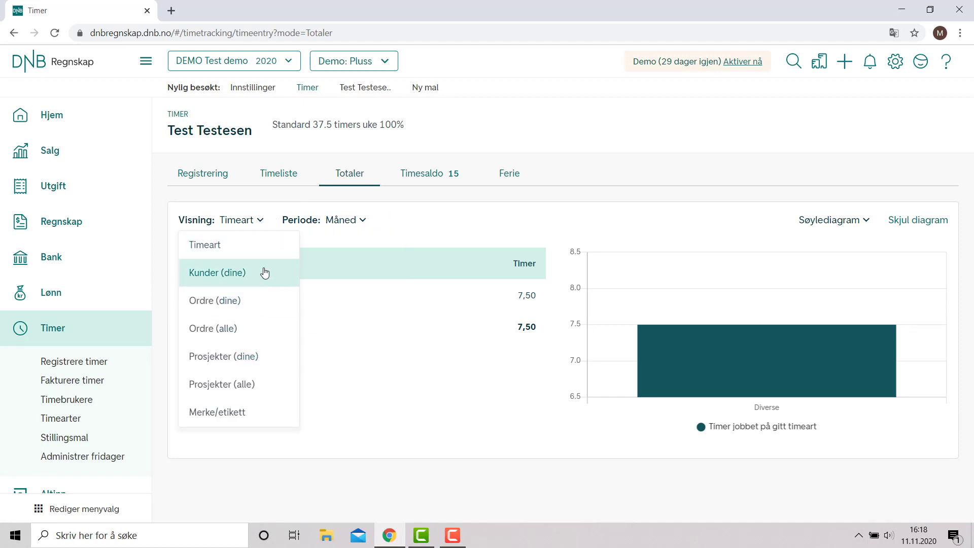
left_click(250, 251)
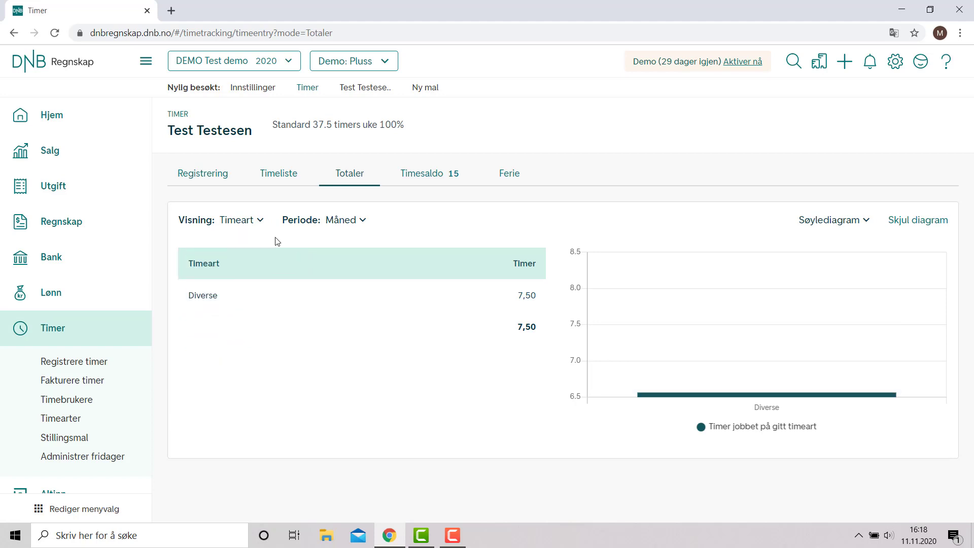
left_click(362, 220)
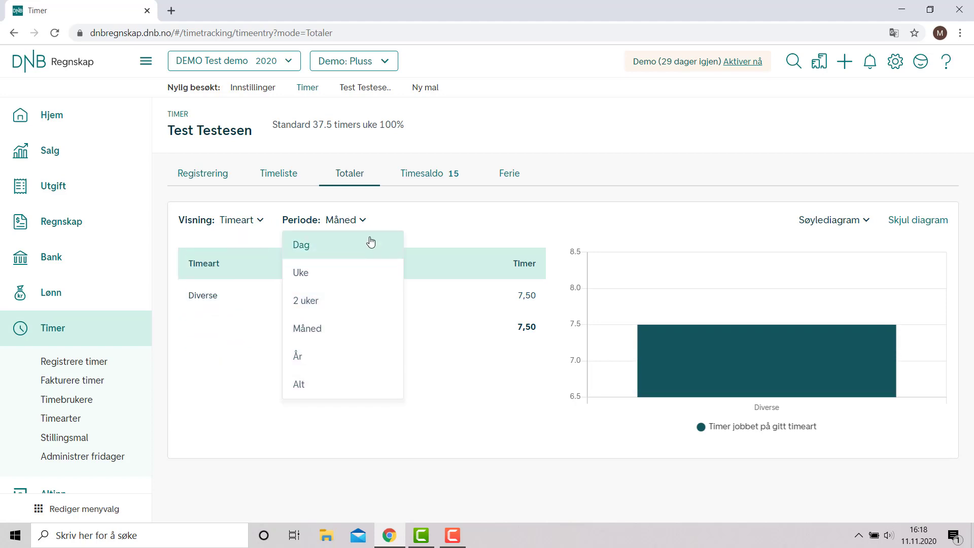
left_click(402, 212)
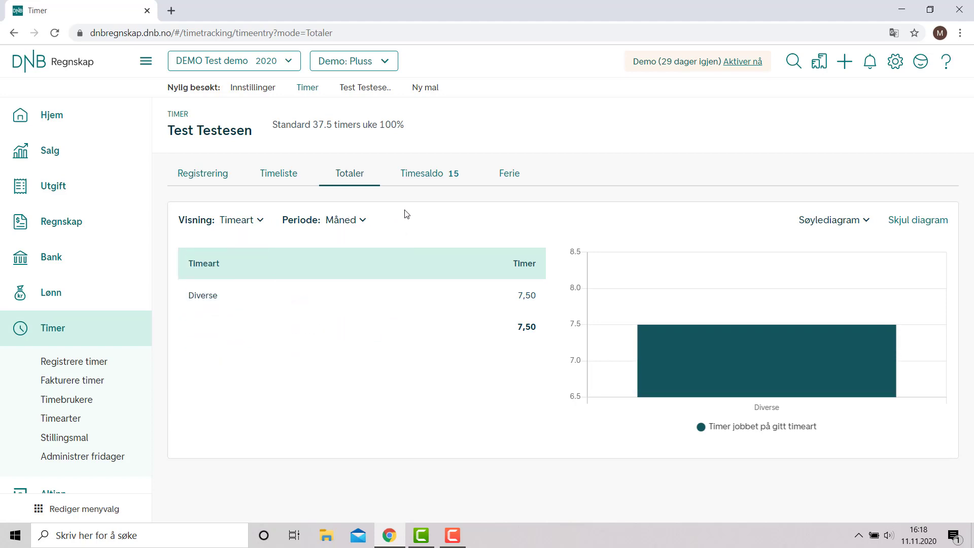
Step: Examine the hour balance overview for the time user
left_click(421, 181)
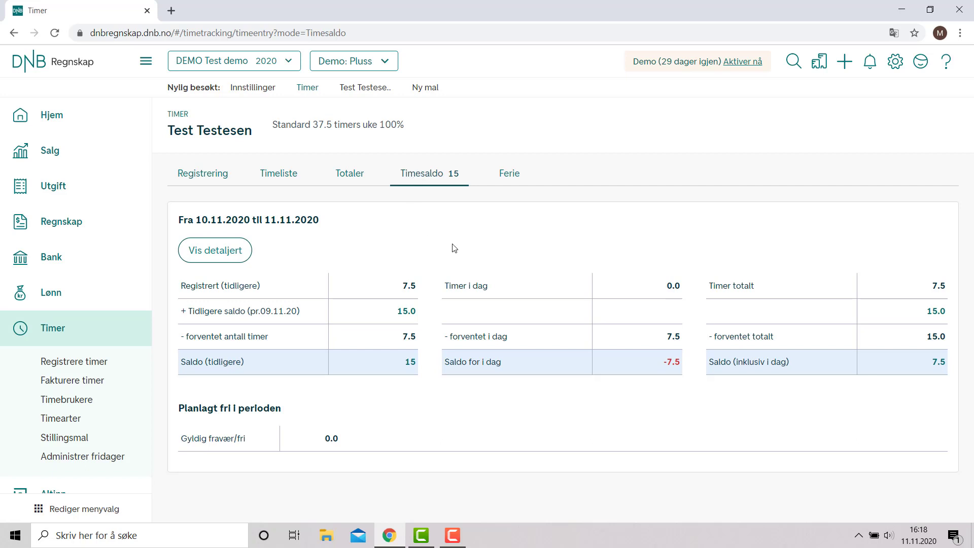
Step: Check the time registration for 11 November 2020, and examine the hour balance overview again
left_click(197, 178)
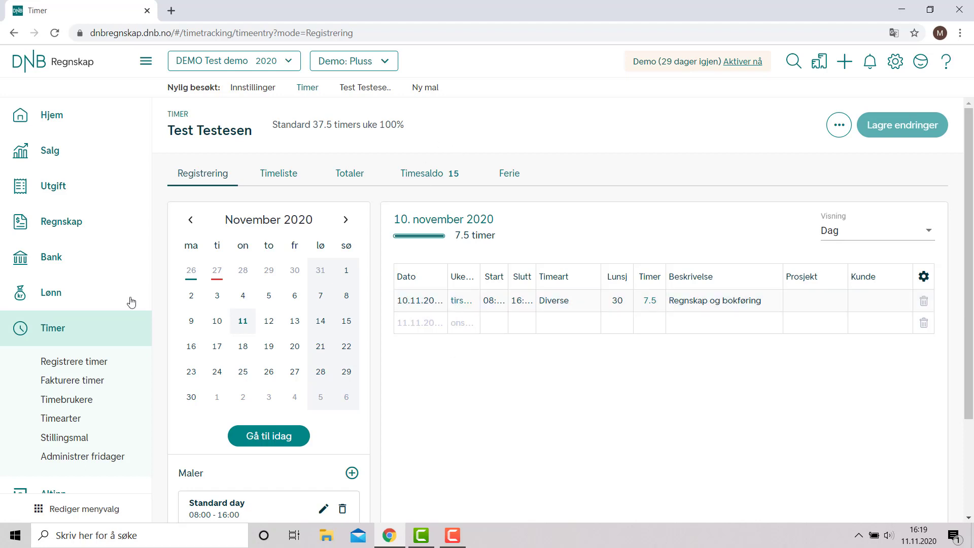
left_click(489, 326)
left_click(243, 320)
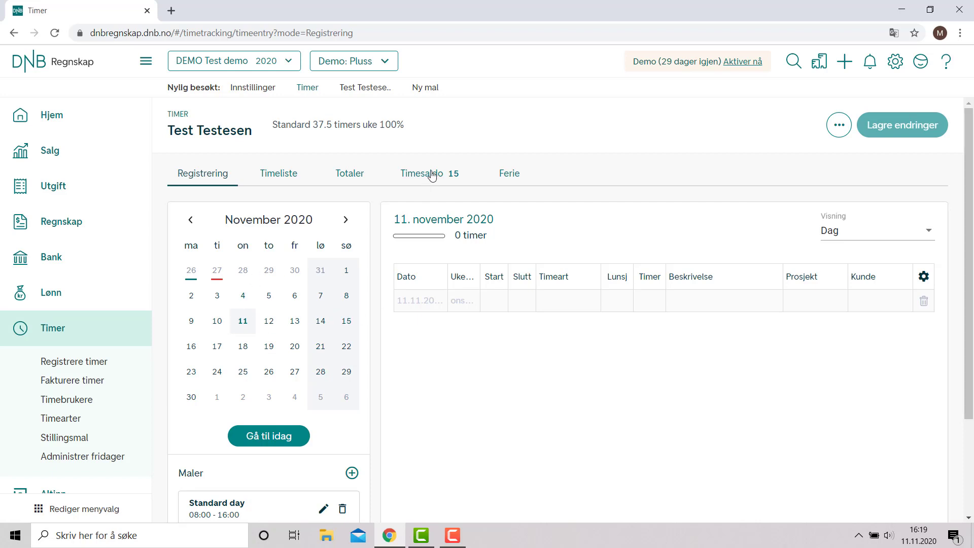
left_click(432, 175)
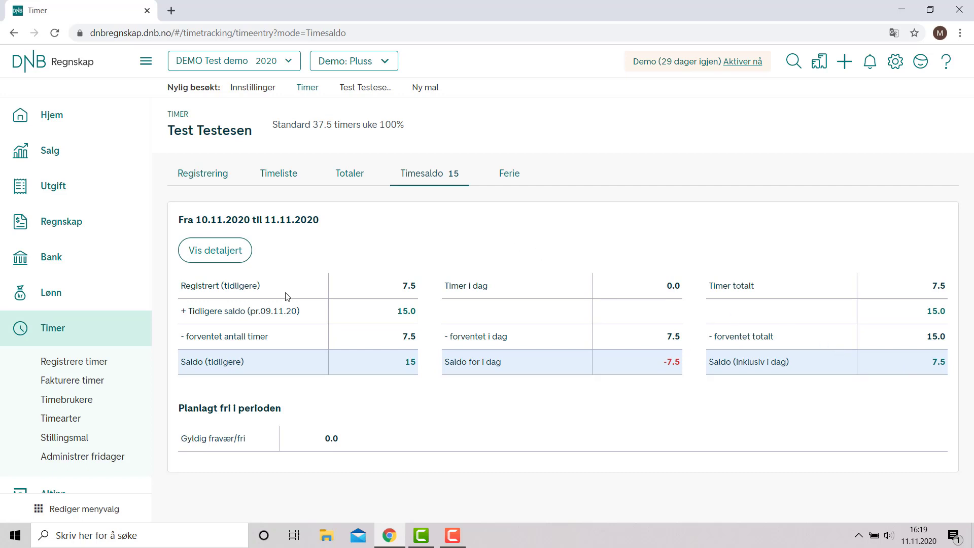
Step: Examine the shared days off marked in the 2020 year calendar, from January through December
left_click(120, 456)
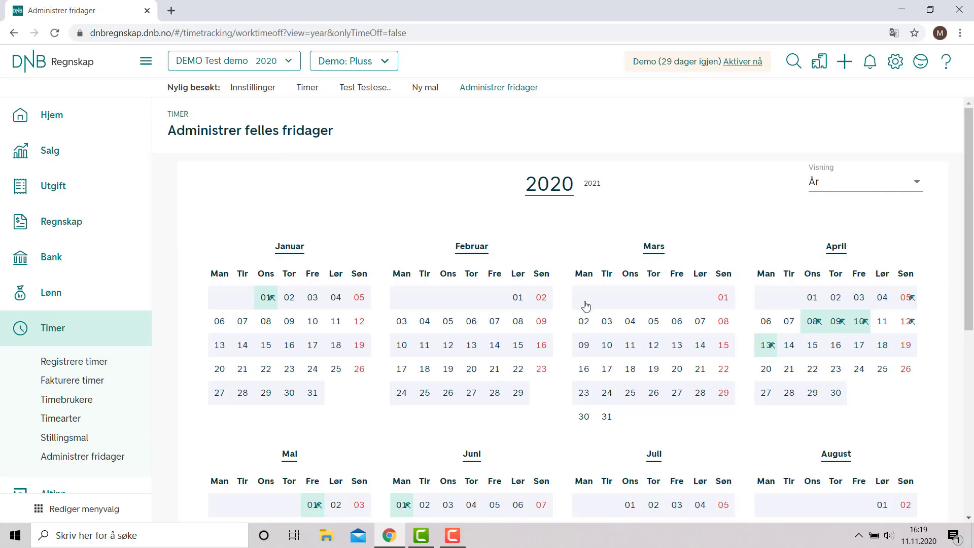
scroll(588, 306, "down", 3)
scroll(585, 308, "up", 2)
scroll(584, 308, "up", 1)
scroll(594, 281, "down", 1)
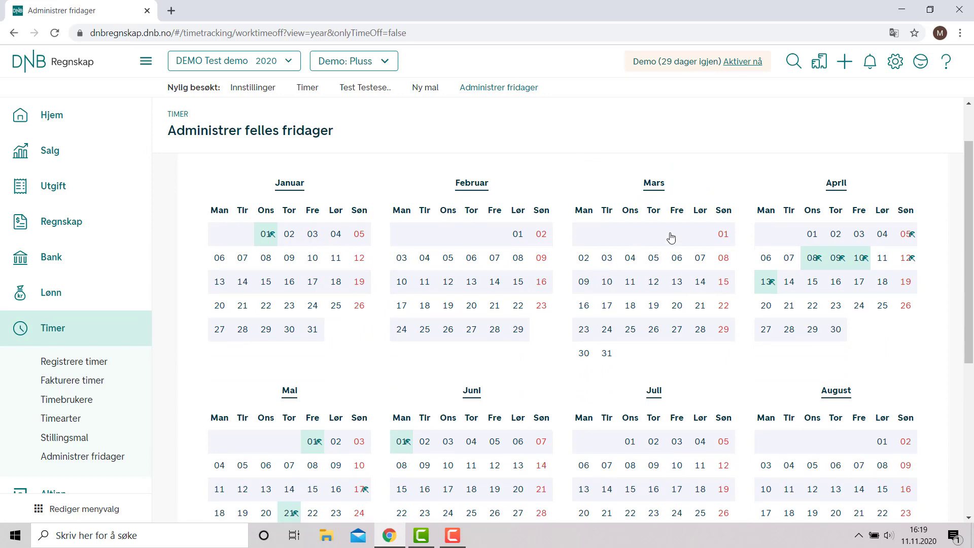
scroll(638, 240, "down", 1)
scroll(638, 240, "down", 1)
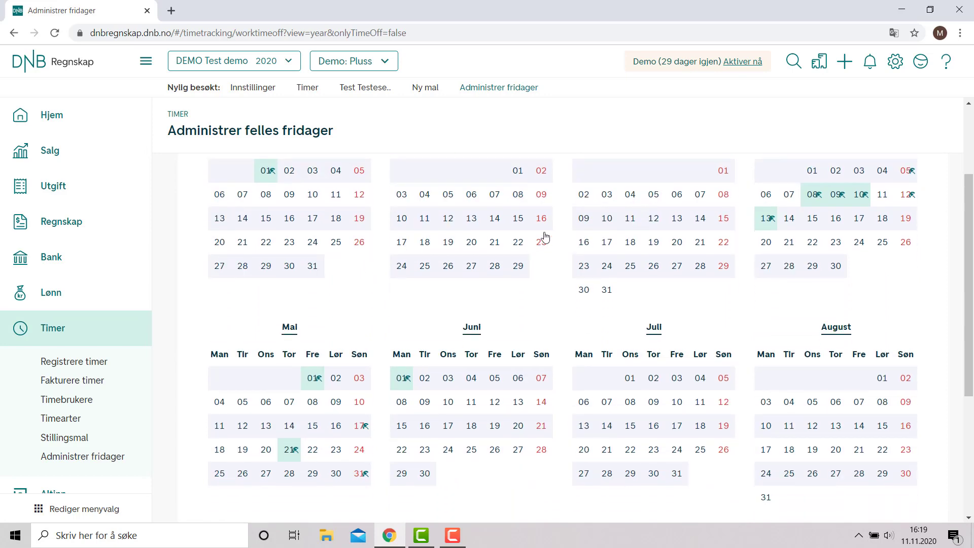
scroll(388, 259, "down", 6)
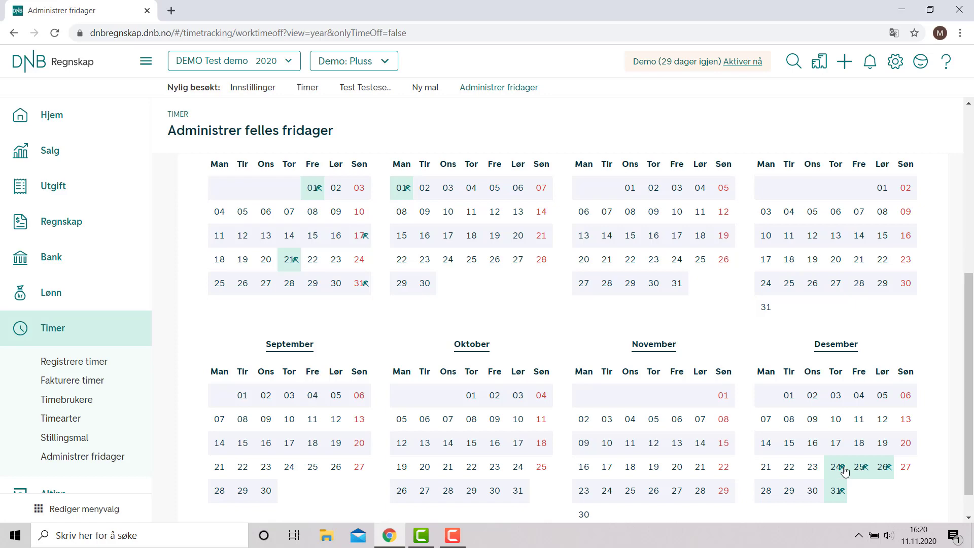
scroll(731, 388, "up", 4)
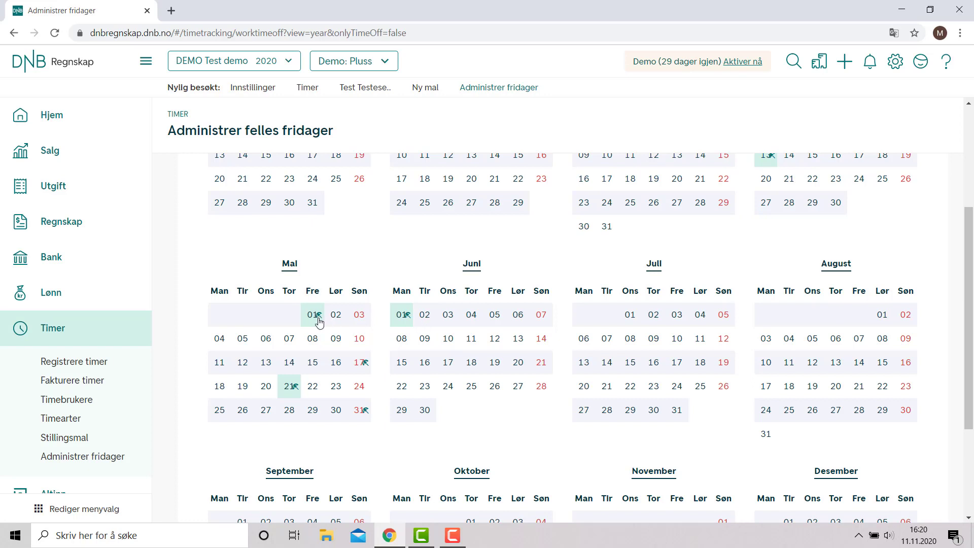
Step: Add 23 December 2020 to the shared days off as a half day described as "Halv dag lille juleaften", and save it
left_click(105, 361)
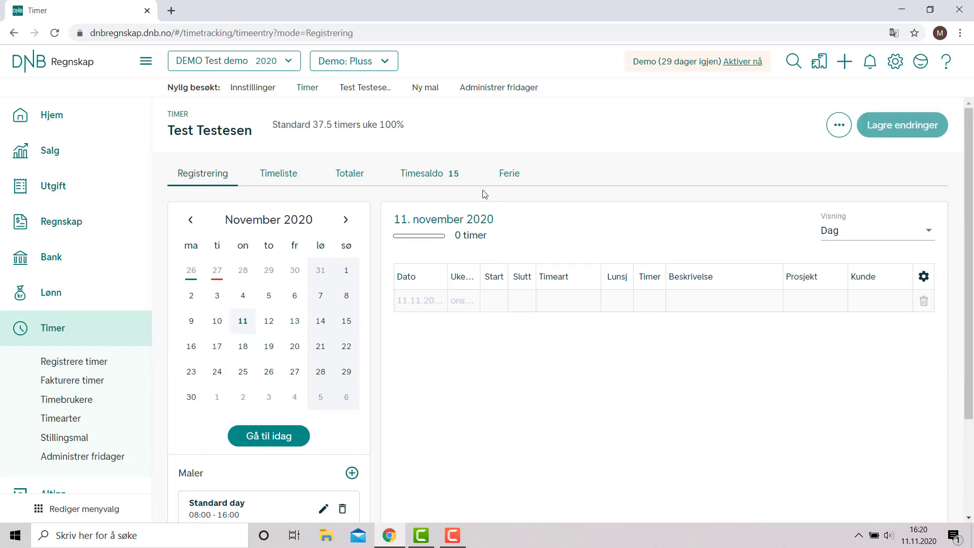
left_click(107, 458)
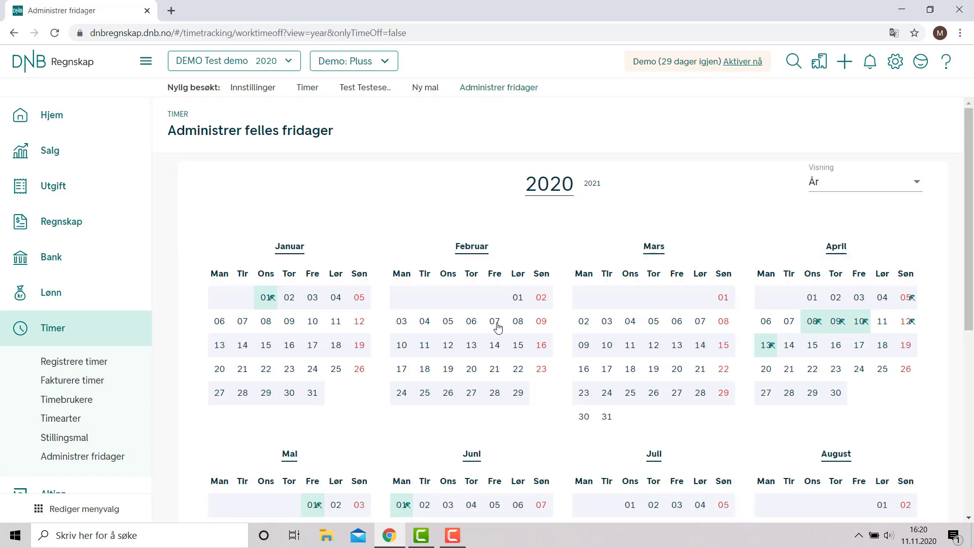
scroll(495, 328, "down", 5)
scroll(498, 328, "down", 1)
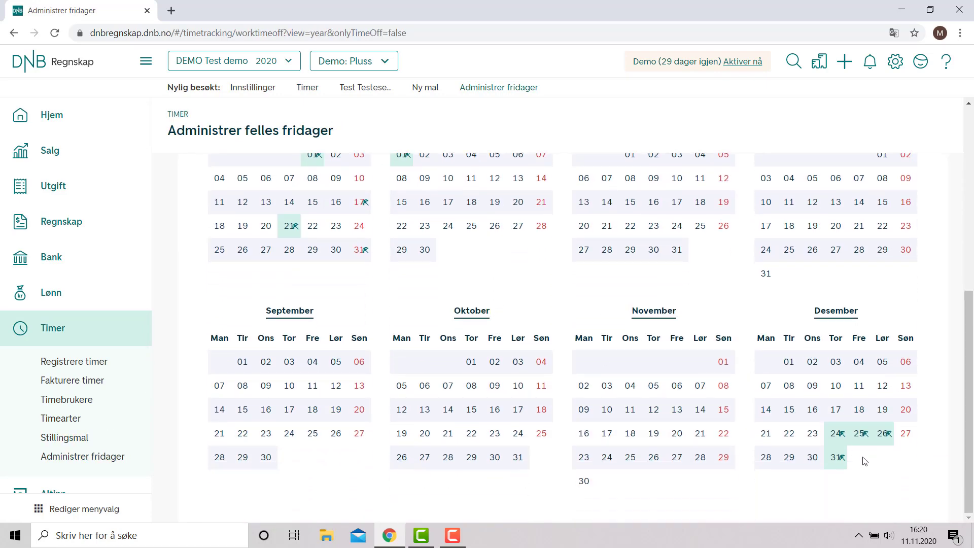
left_click(813, 435)
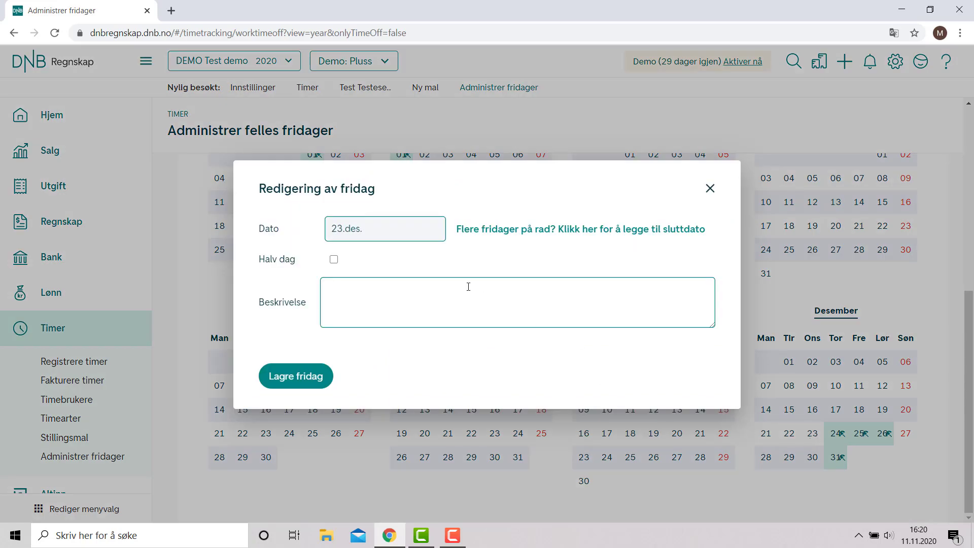
left_click(334, 260)
left_click(433, 305)
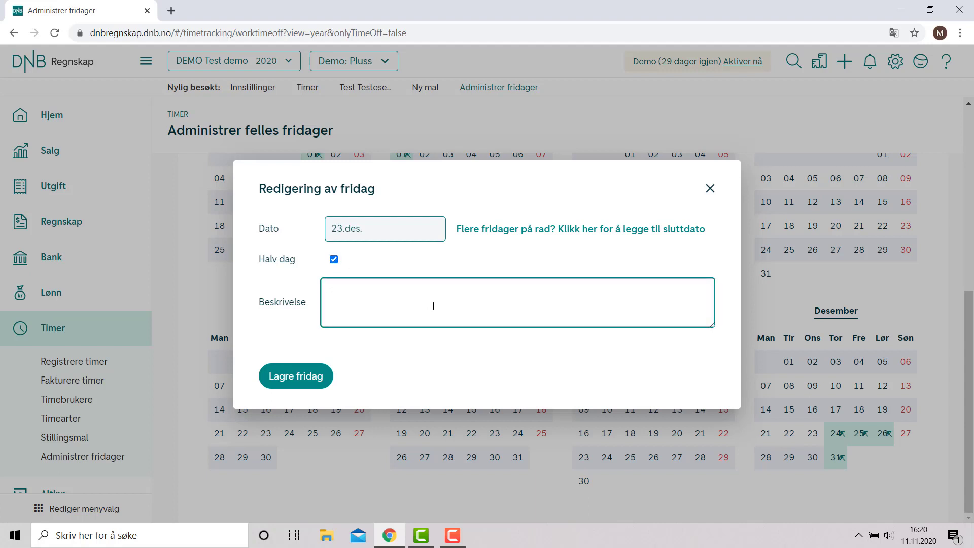
type("Halv dag lillele juleaften")
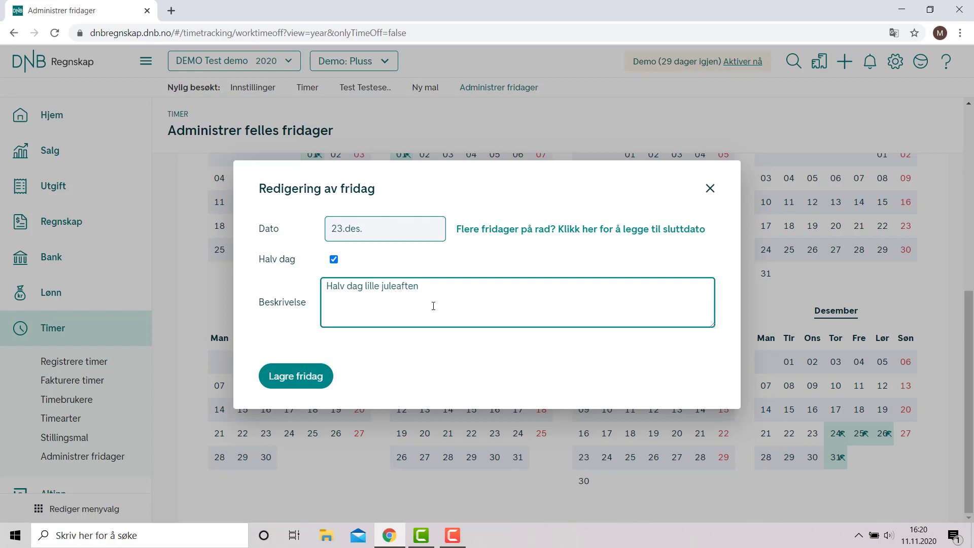
left_click(318, 373)
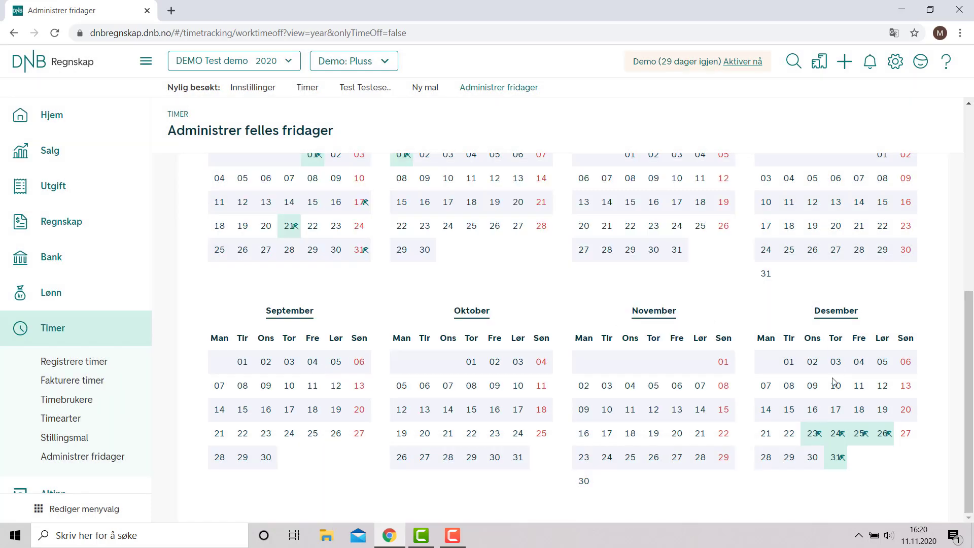
mouse_move(817, 440)
Step: Examine the time user's vacation overview and the form for a new vacation, closing the form without saving
left_click(84, 367)
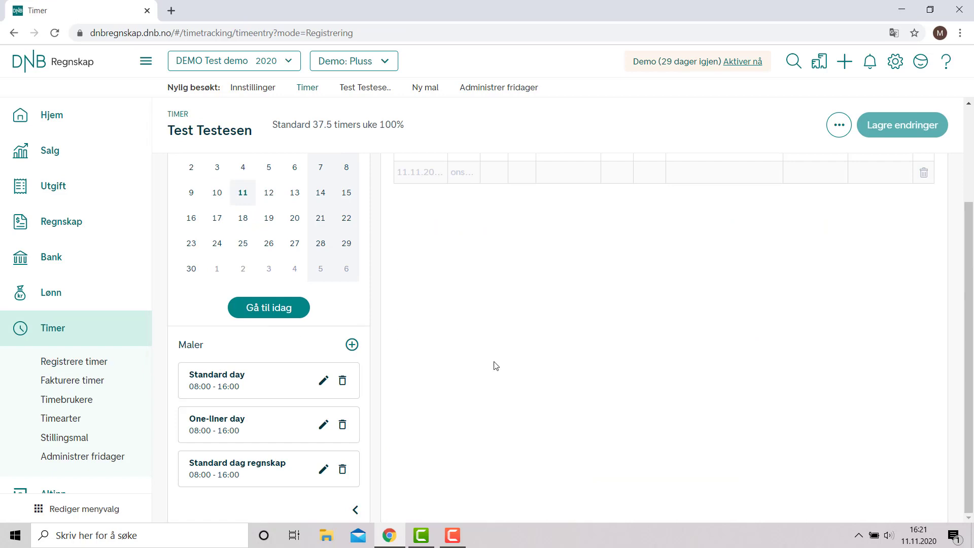
left_click(518, 179)
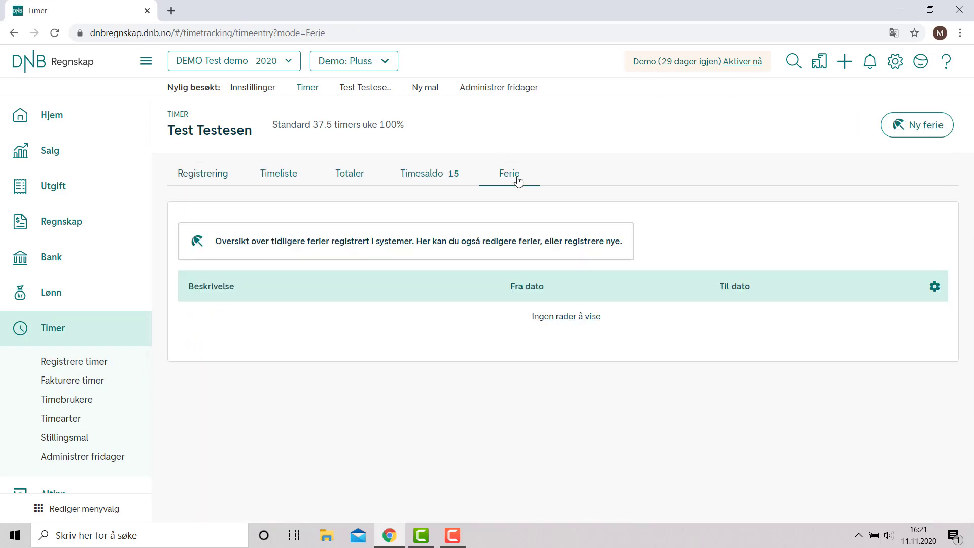
left_click(913, 133)
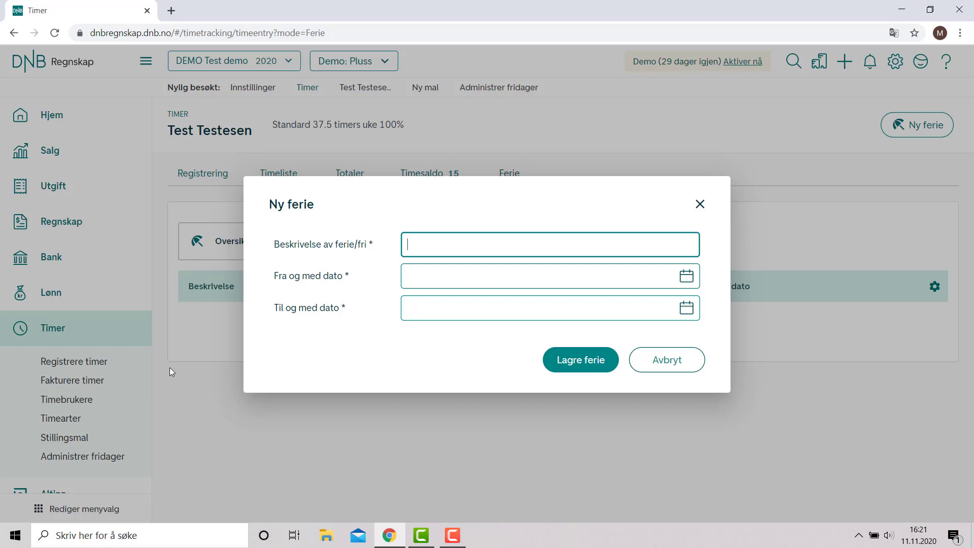
left_click(699, 203)
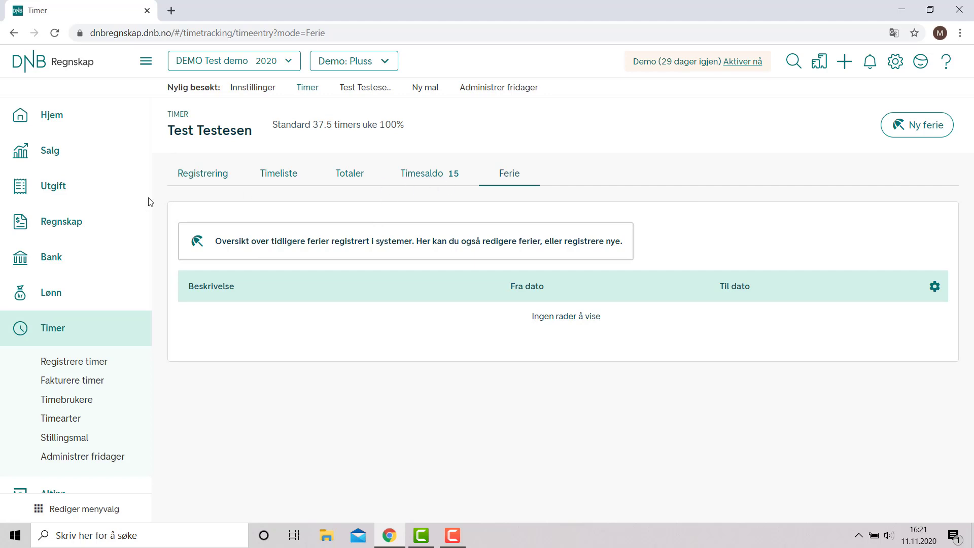
Step: Examine the time registration page and its templates, the week view, and the day views for 10 and 11 November
left_click(216, 179)
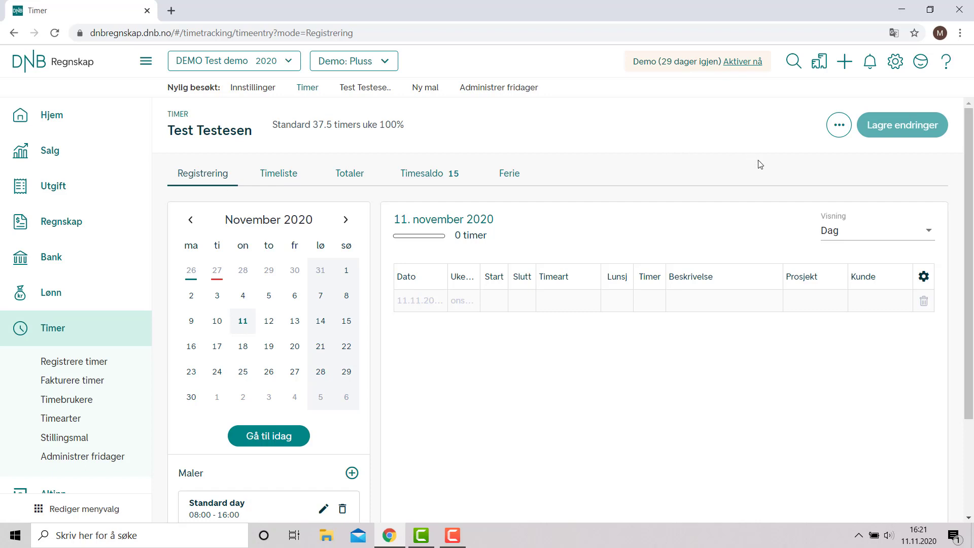
scroll(834, 204, "down", 1)
scroll(834, 205, "down", 1)
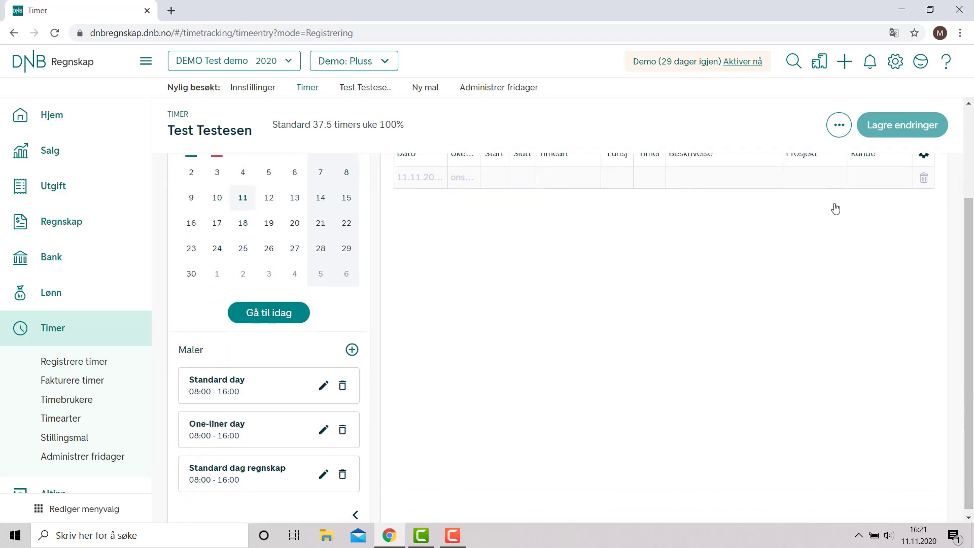
scroll(833, 206, "up", 2)
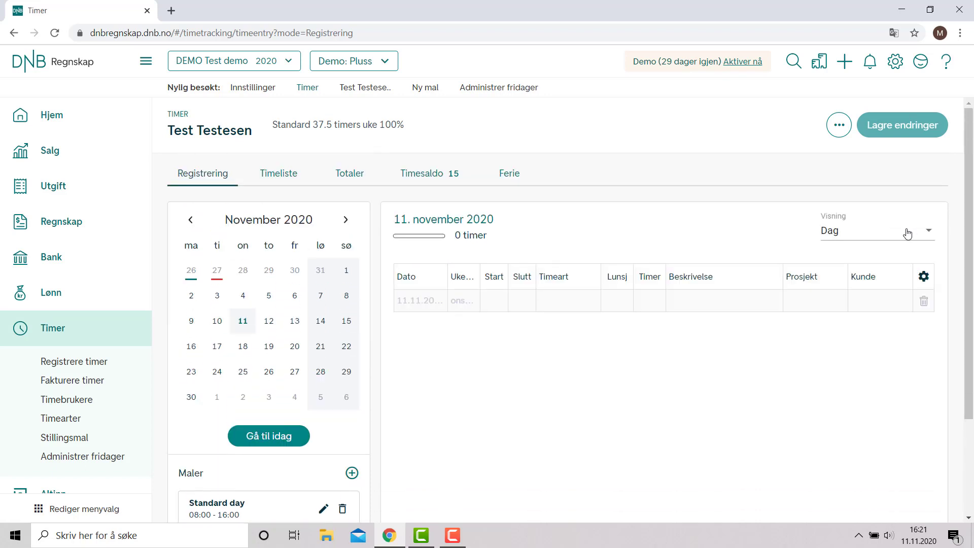
left_click(907, 233)
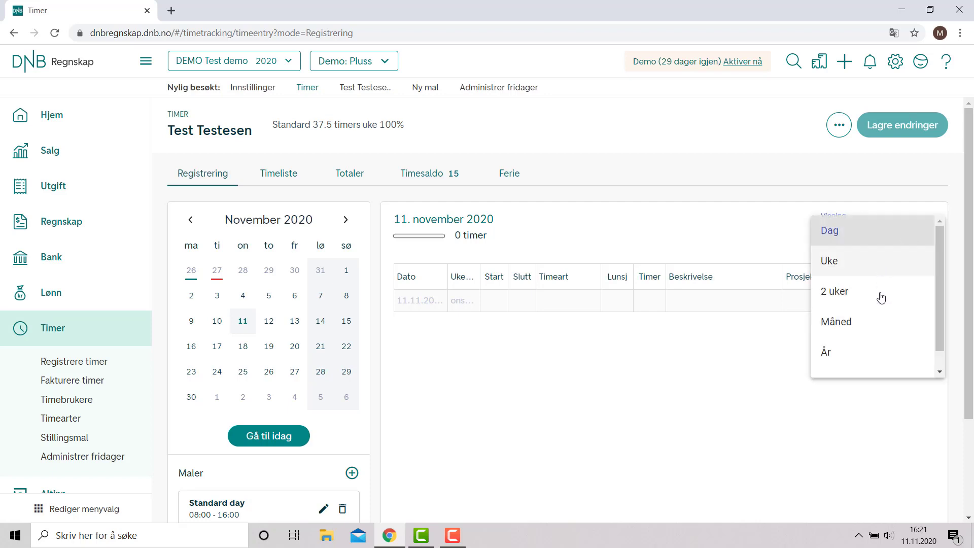
left_click(869, 268)
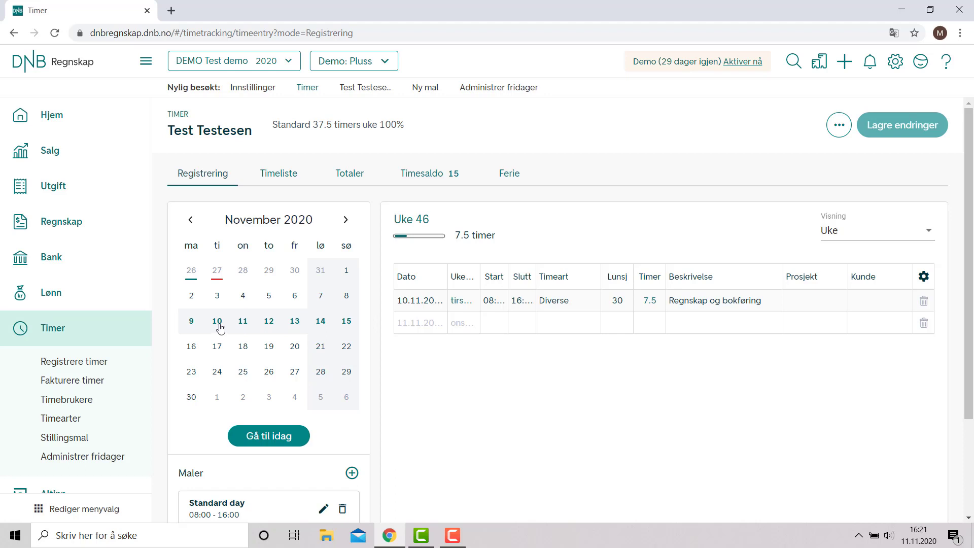
left_click(244, 322)
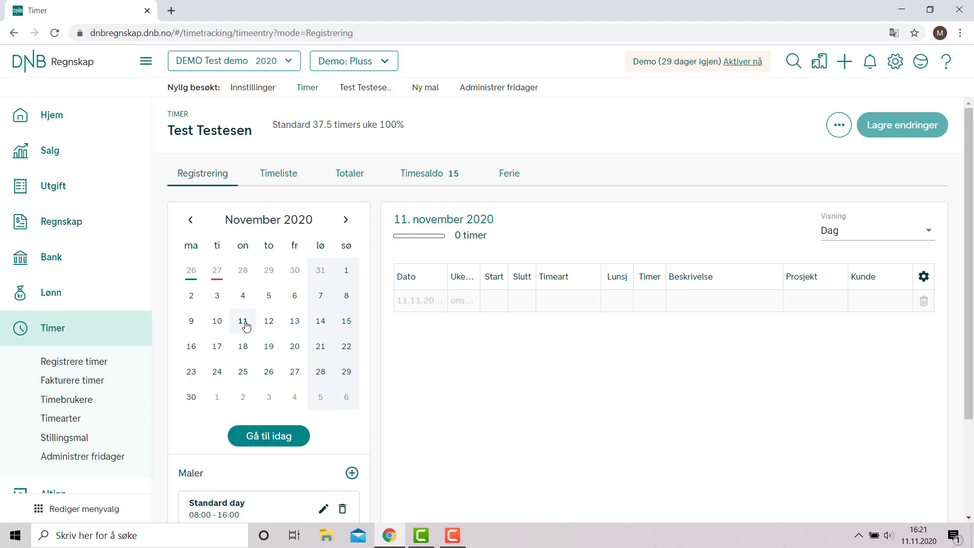
left_click(217, 322)
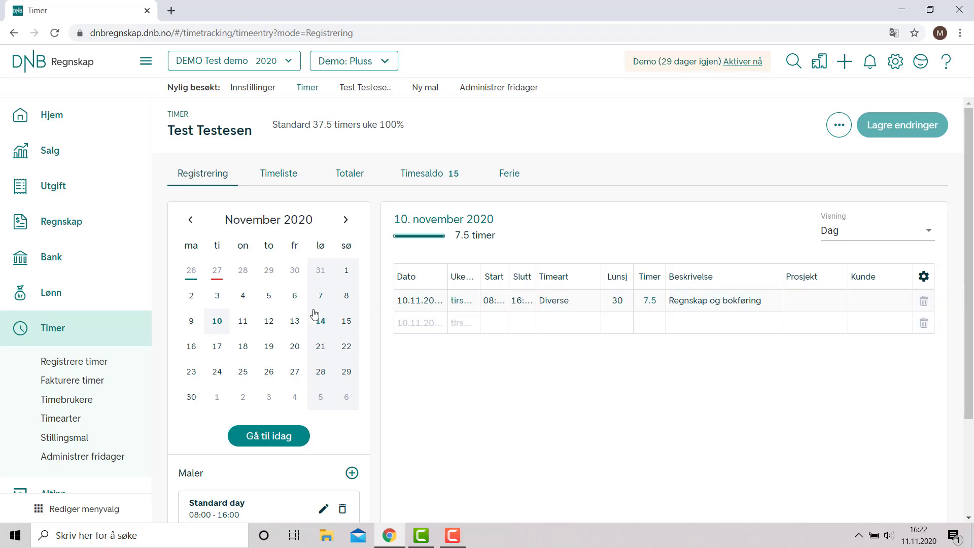
left_click(244, 323)
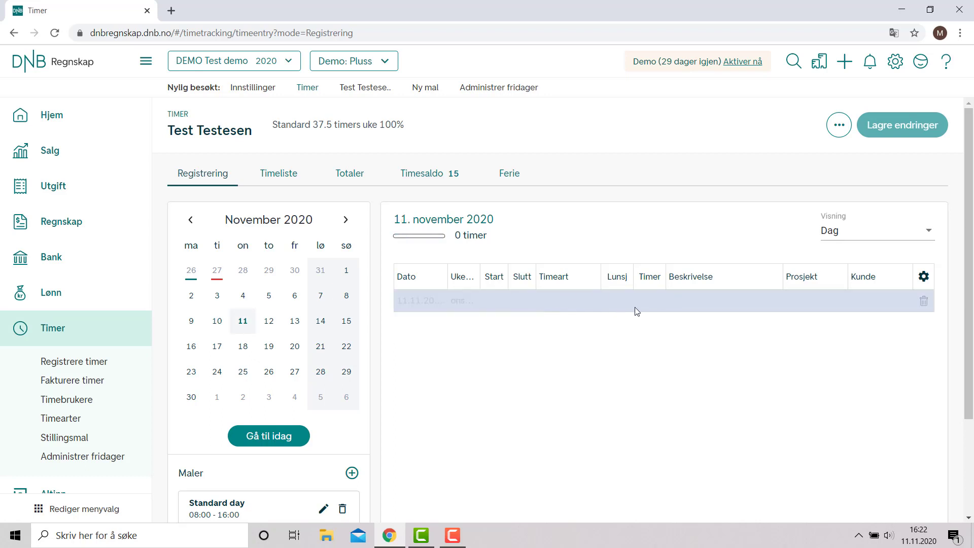
Step: Create and save a new time user named "Test nummer 2"
left_click(81, 400)
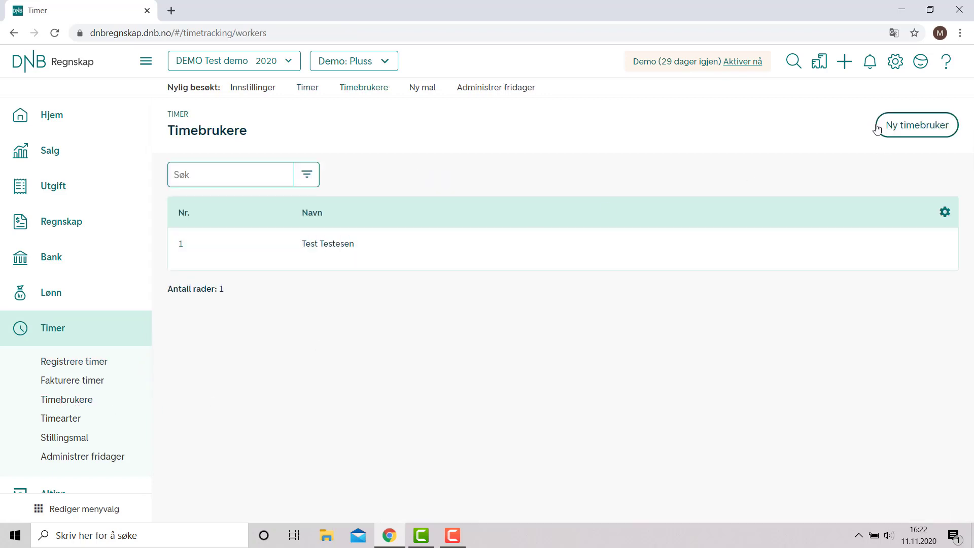
left_click(919, 128)
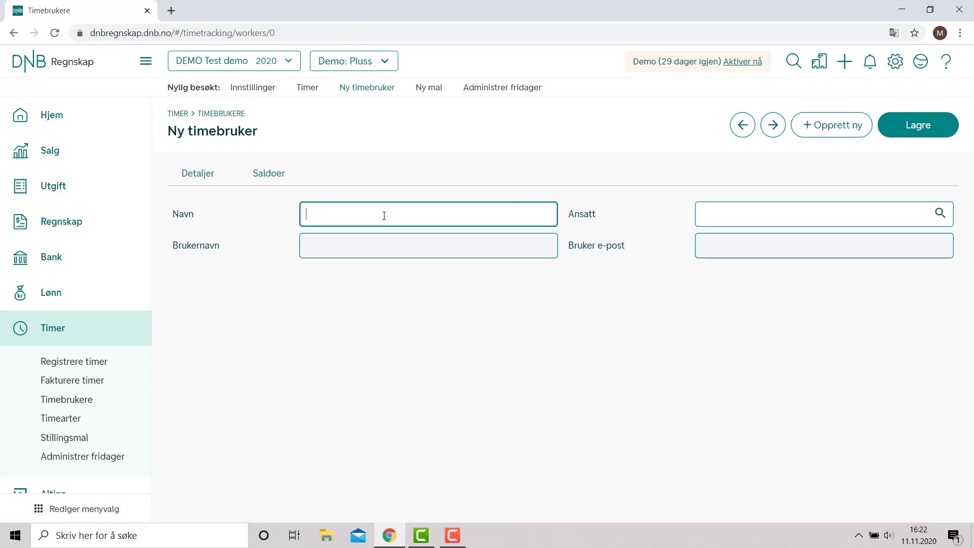
type("Test nummer 2")
left_click(937, 133)
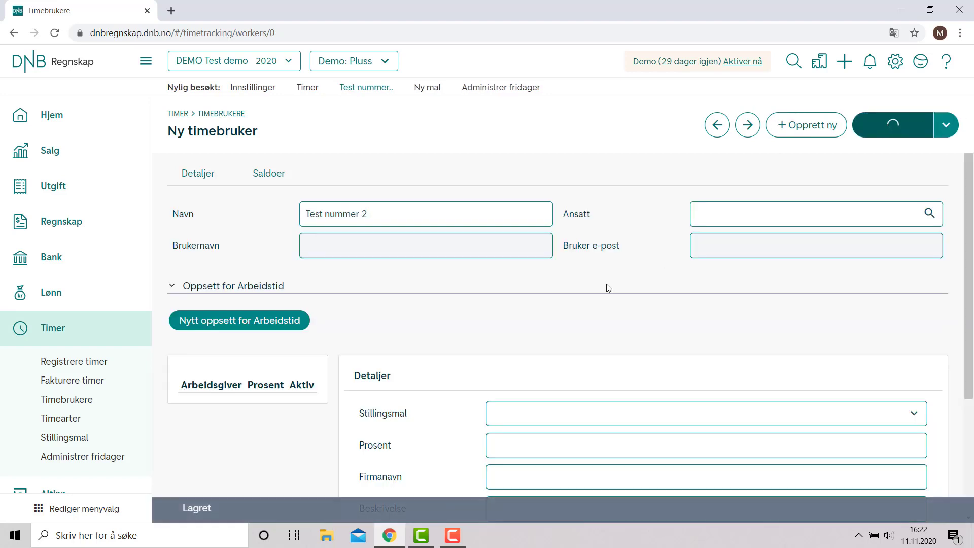
Step: Set the new time user's working-time setup to the "Standard 37.5 timers uke" position template at 100 percent
scroll(910, 304, "down", 3)
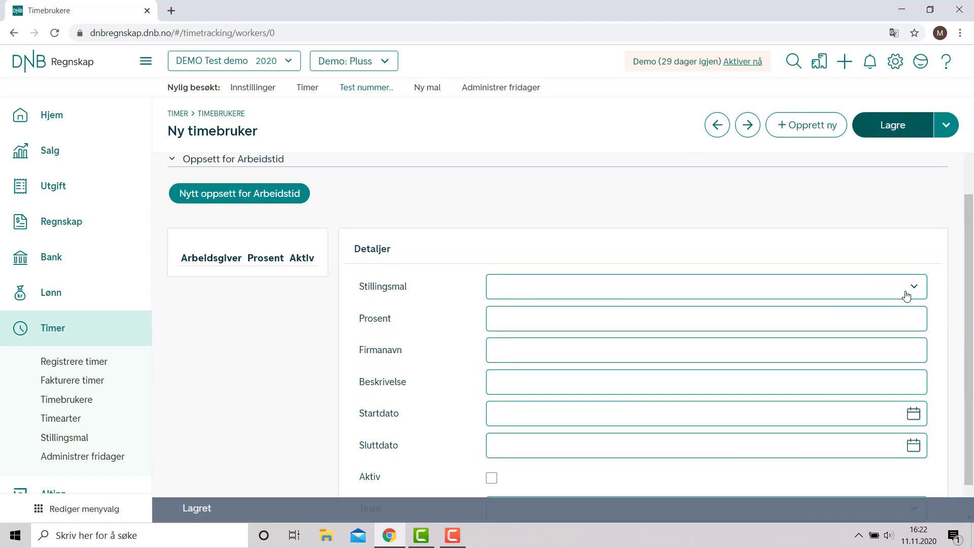
left_click(812, 292)
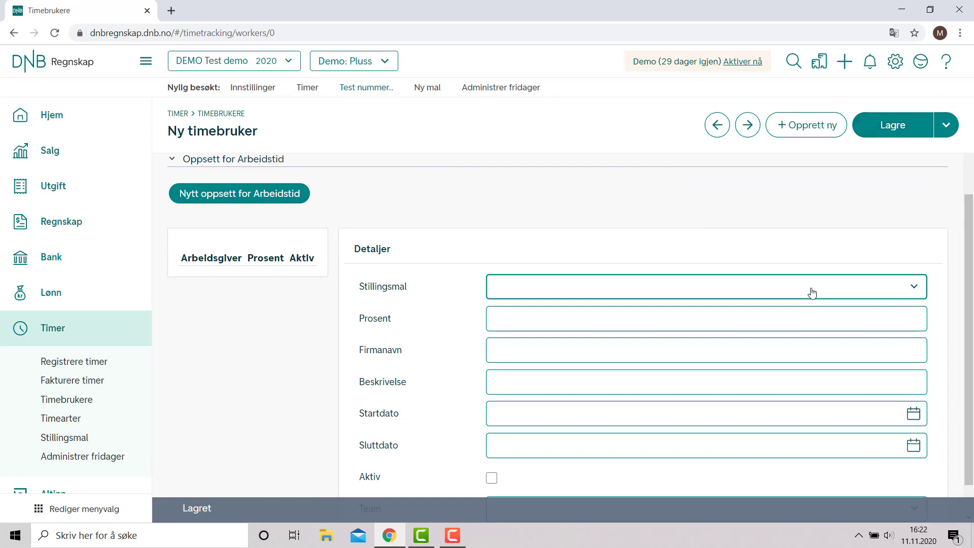
left_click(633, 379)
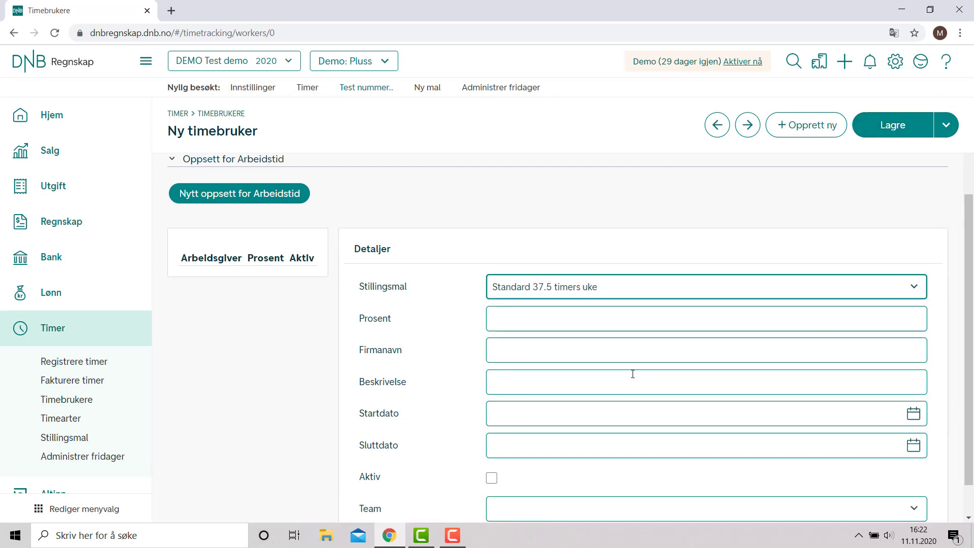
left_click(563, 312)
type("100")
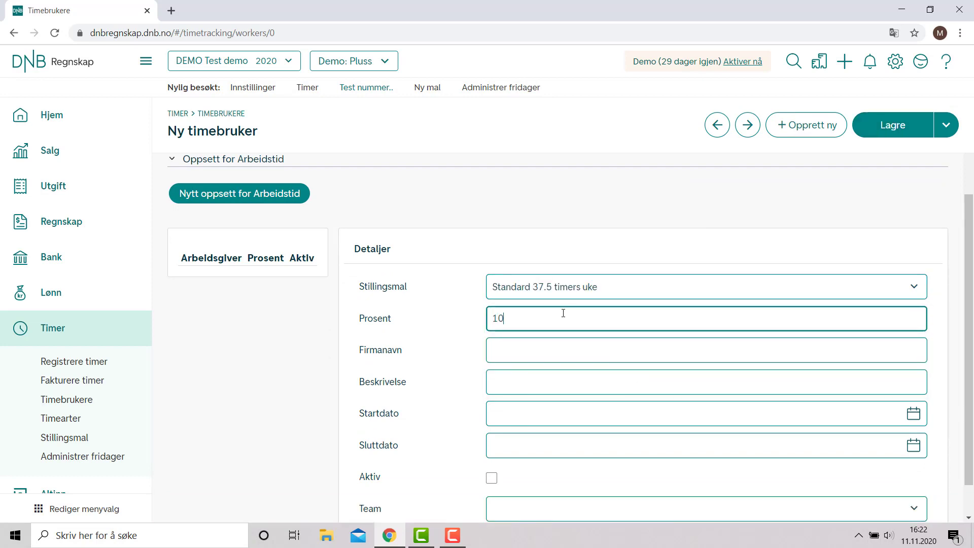
left_click(593, 339)
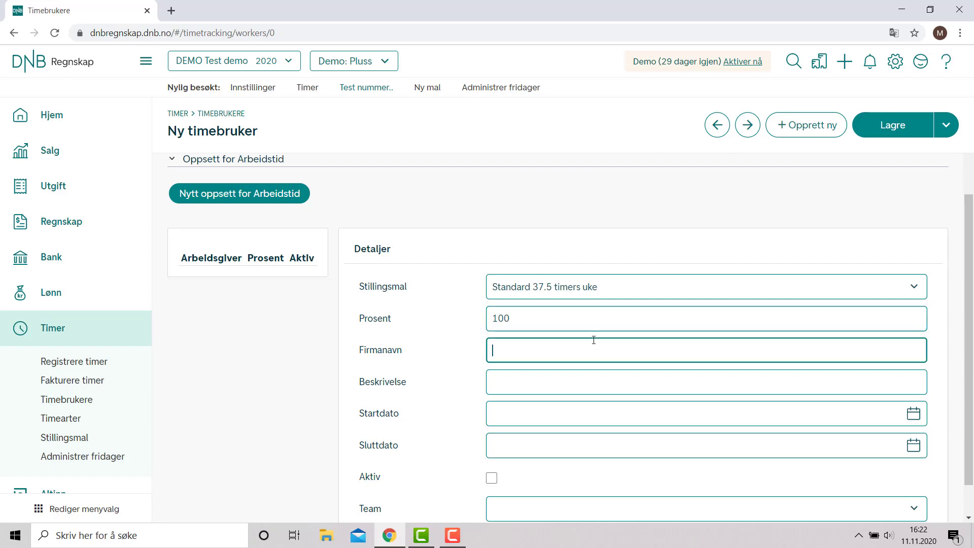
Step: Set the working-time setup's start date to 10.11.2020 and mark the setup as active
scroll(611, 341, "down", 1)
left_click(867, 371)
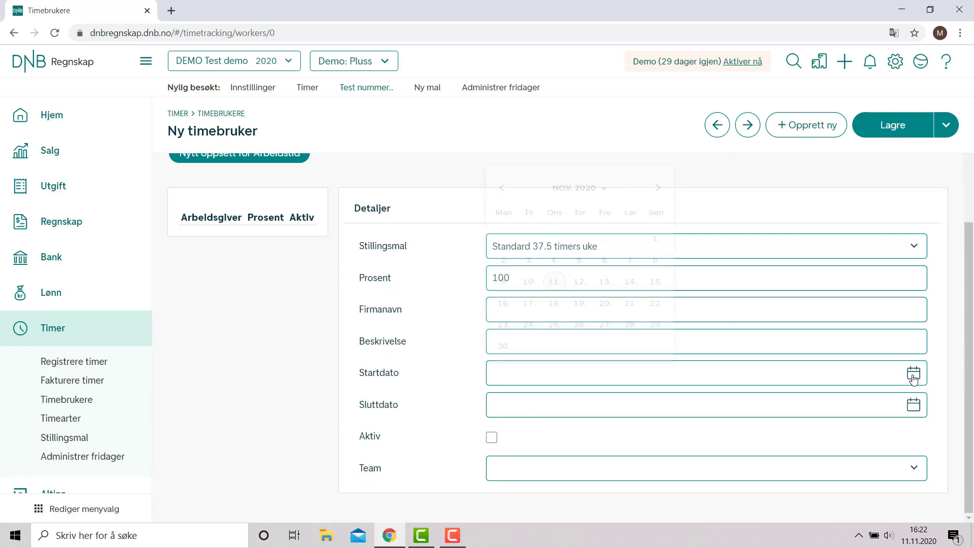
left_click(526, 265)
left_click(457, 338)
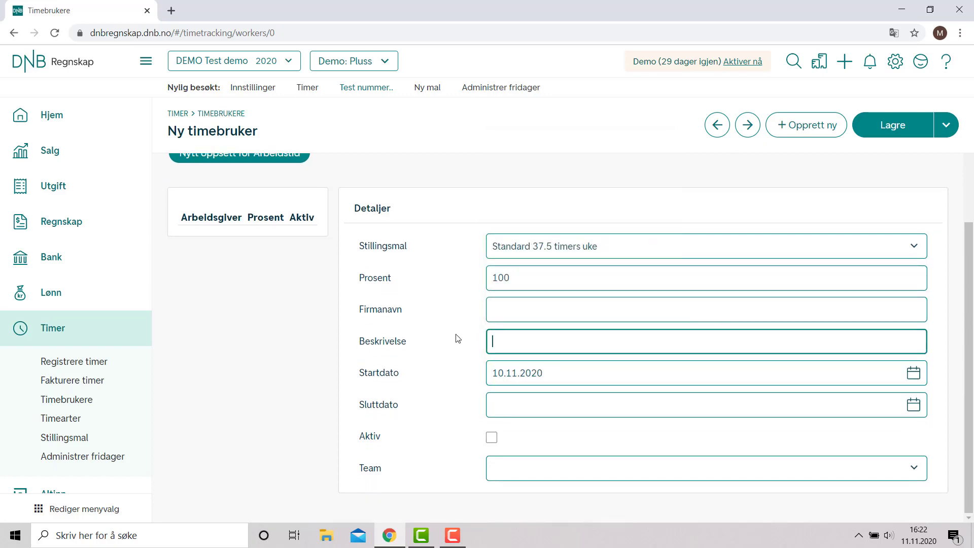
left_click(492, 438)
Step: Enter "Demo" as the company name and "Standard 37.5 timers uke" as the description, and save the time user
left_click(552, 311)
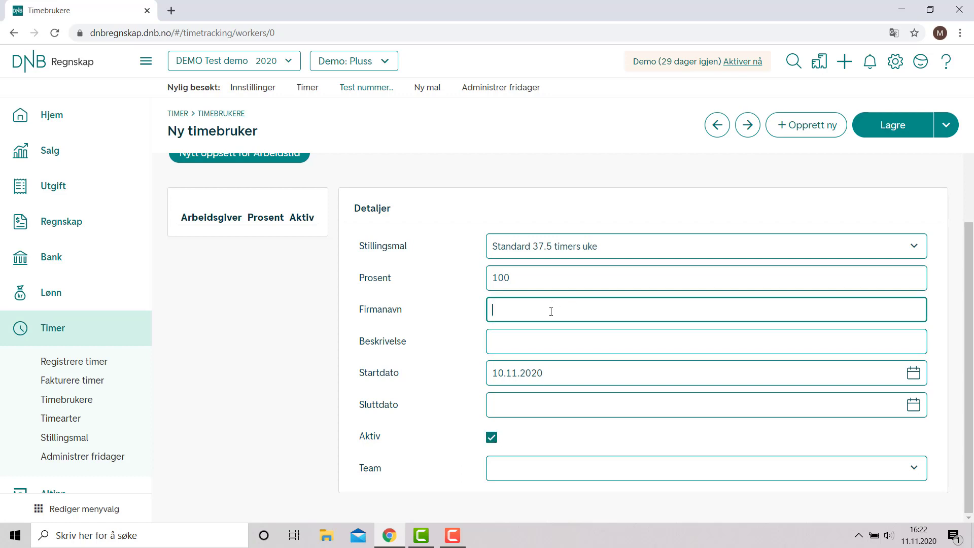
type("Demo")
key("Tab")
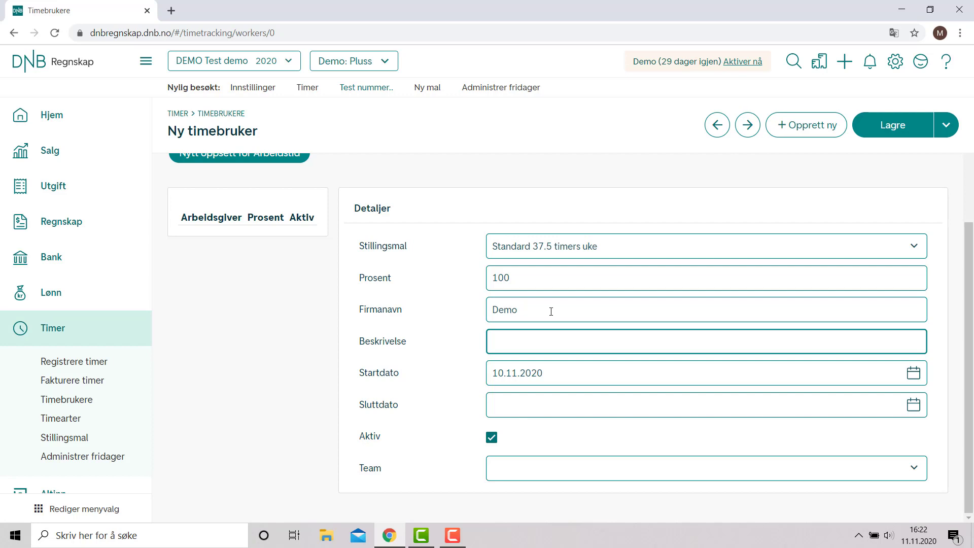
type("Standard 37.5 timers uke")
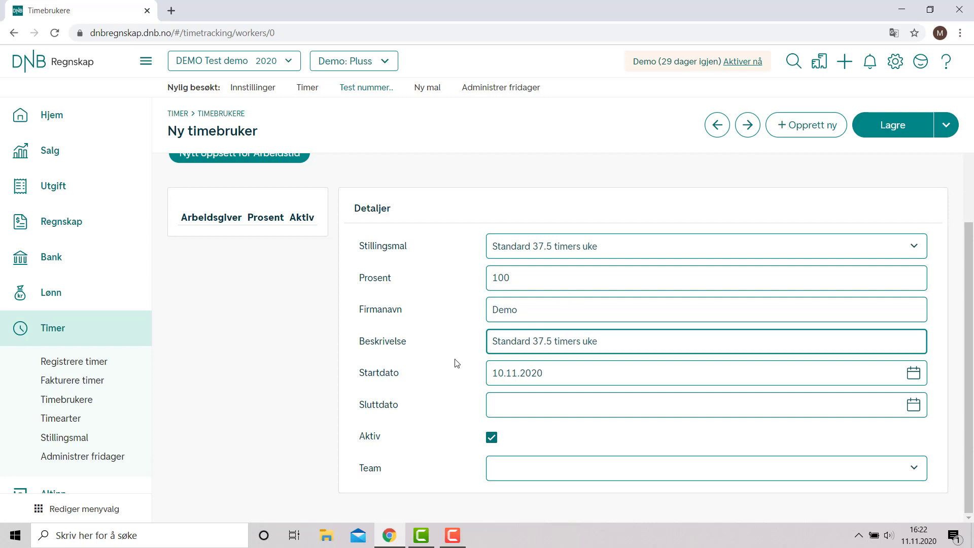
left_click(886, 123)
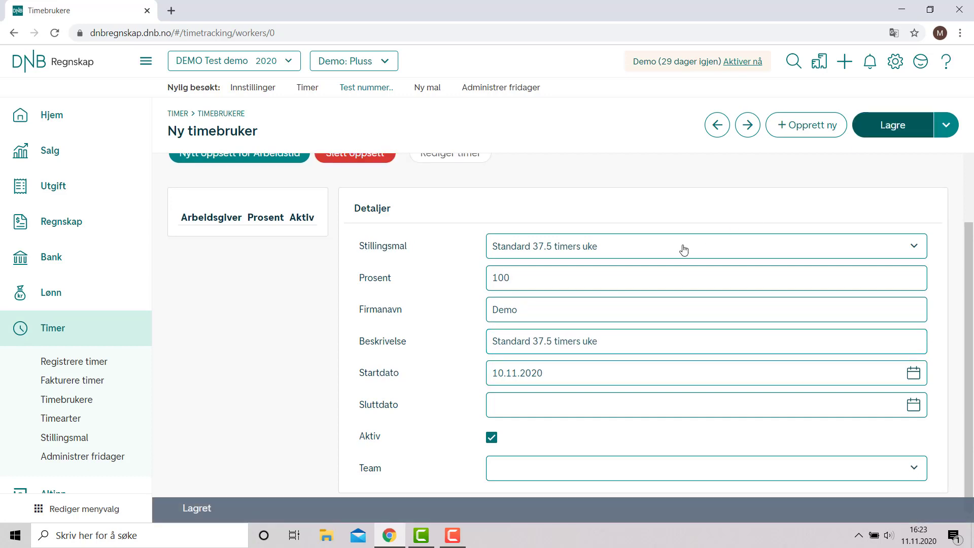
Step: Examine the list of time users and the default time registration page, returning to the list
scroll(453, 318, "up", 3)
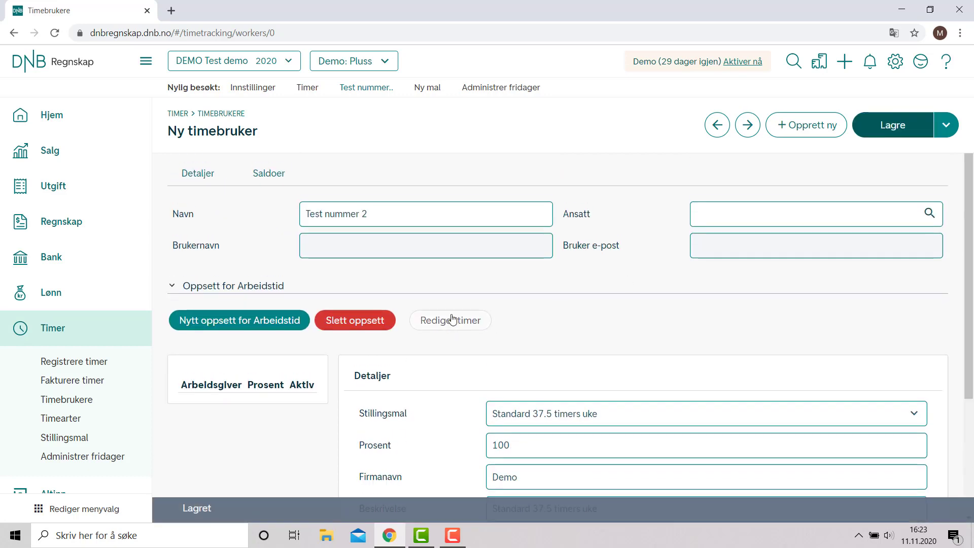
left_click(72, 401)
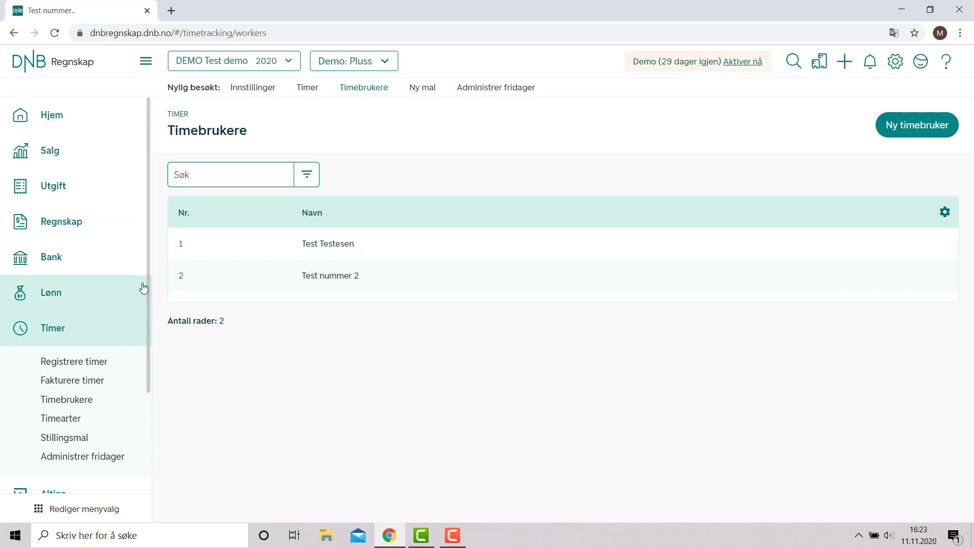
left_click(111, 362)
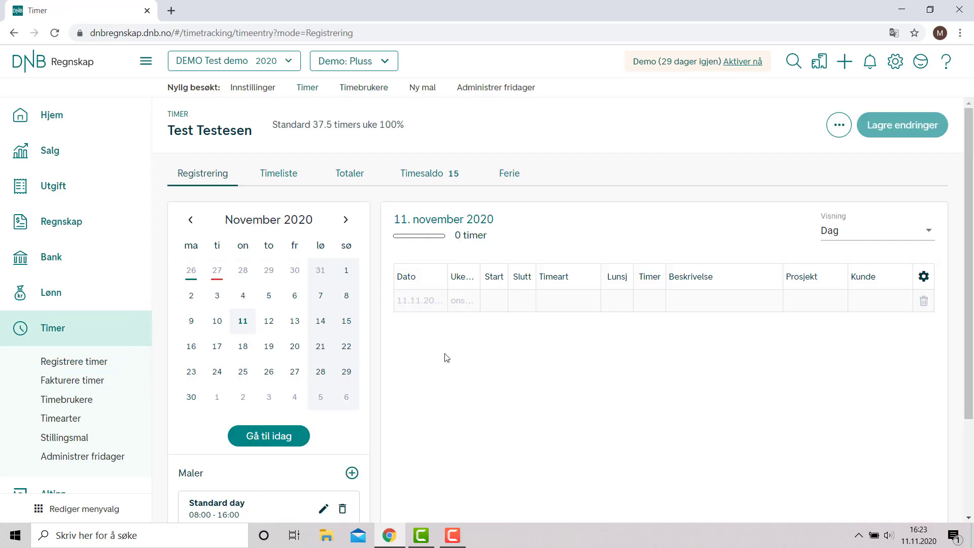
left_click(77, 406)
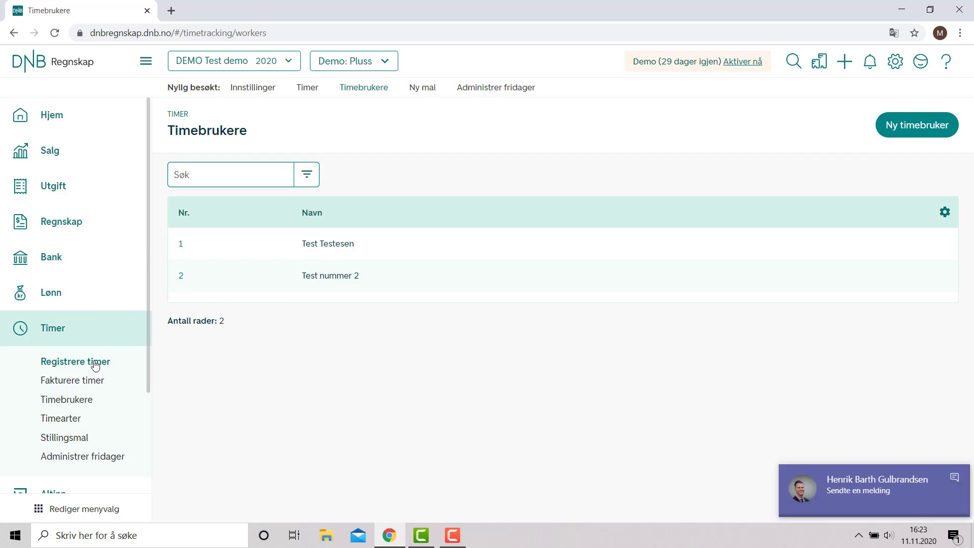
left_click(956, 479)
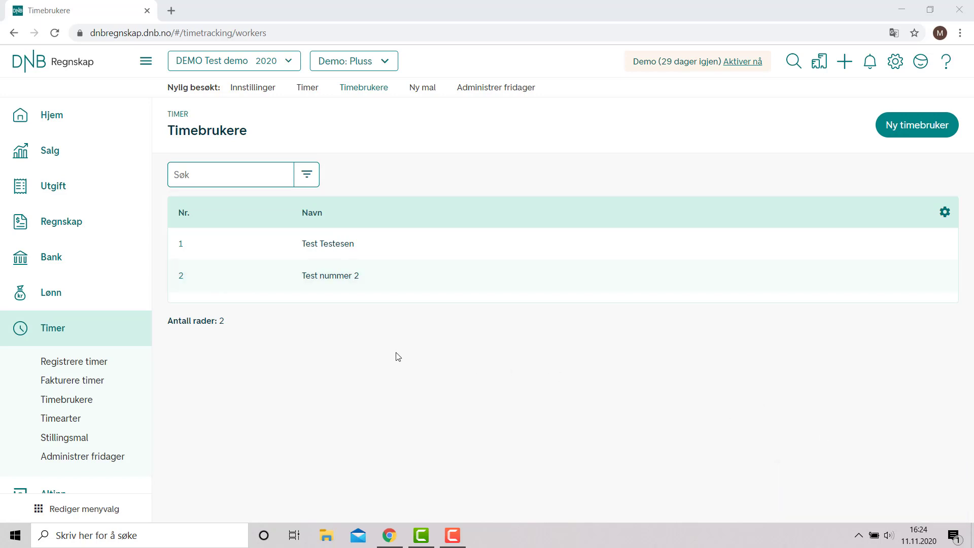
Step: Open the time user "Test nummer 2", review its working-time setup and bring up its hours for editing
left_click(247, 286)
scroll(349, 227, "down", 1)
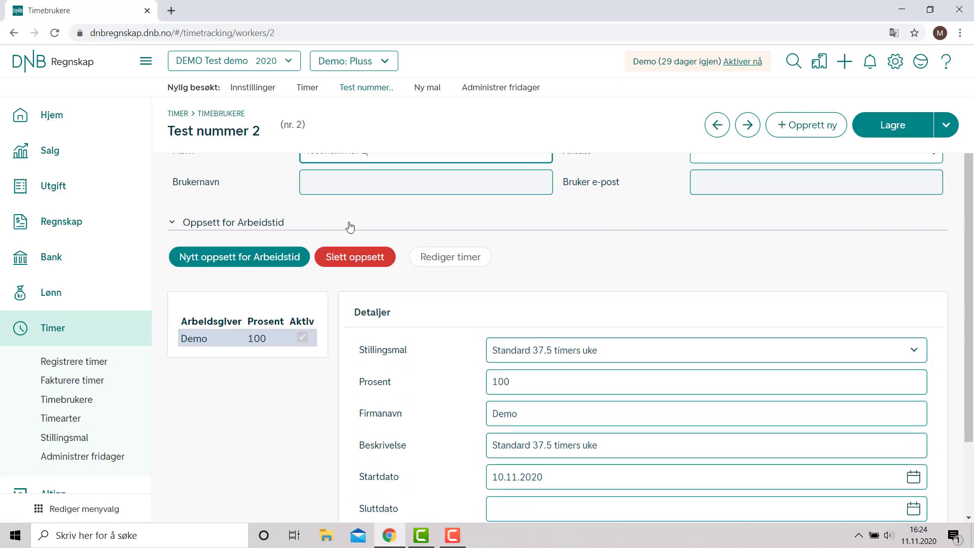
scroll(502, 292, "up", 1)
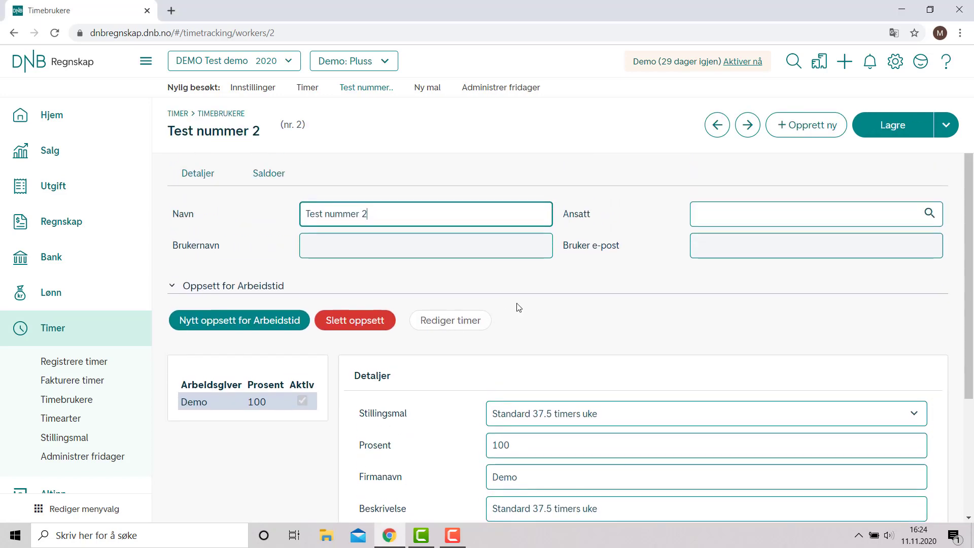
left_click(476, 321)
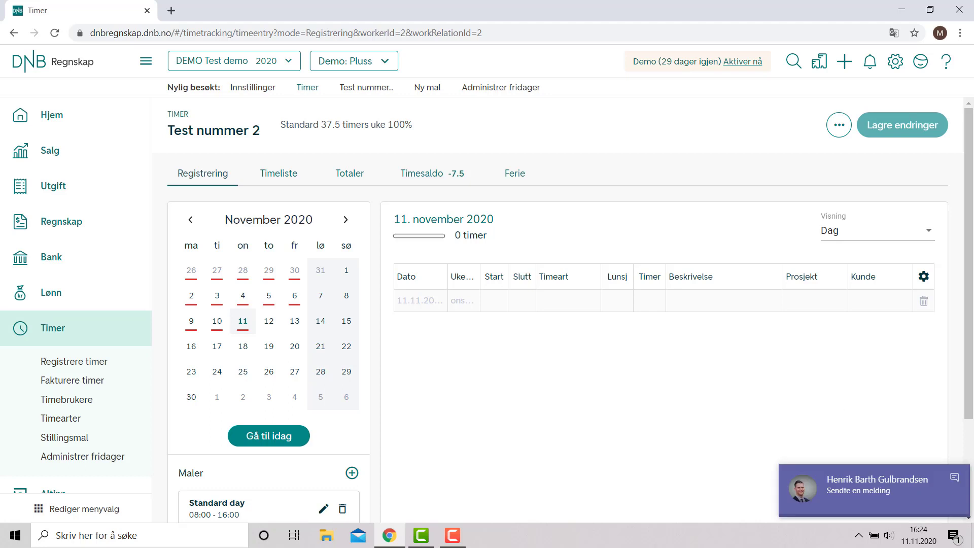
left_click(948, 470)
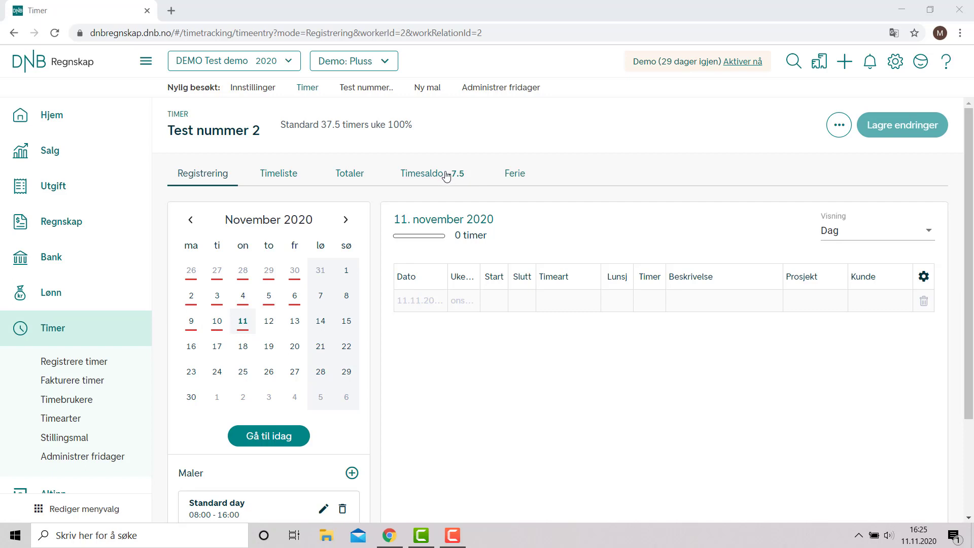
Step: Return to the default user's time registration page
left_click(103, 364)
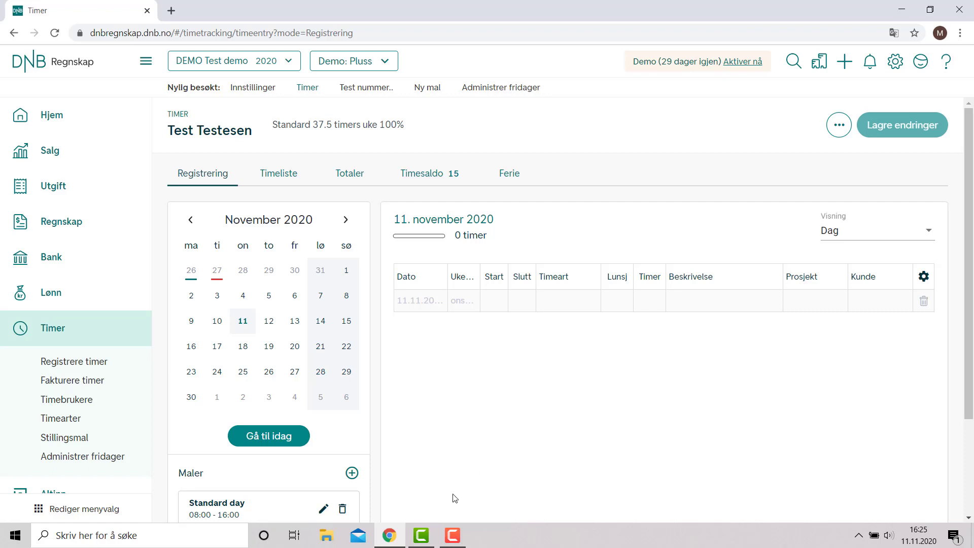
left_click(456, 534)
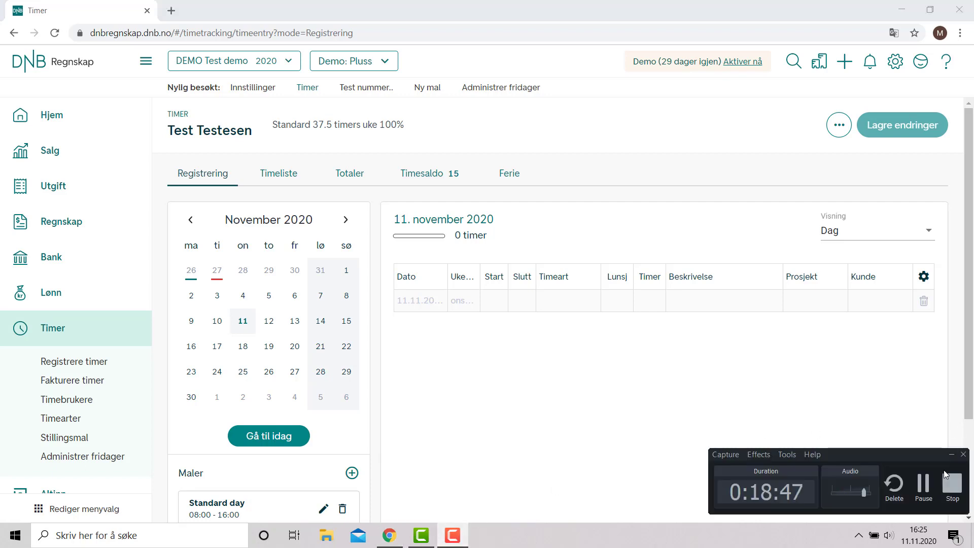